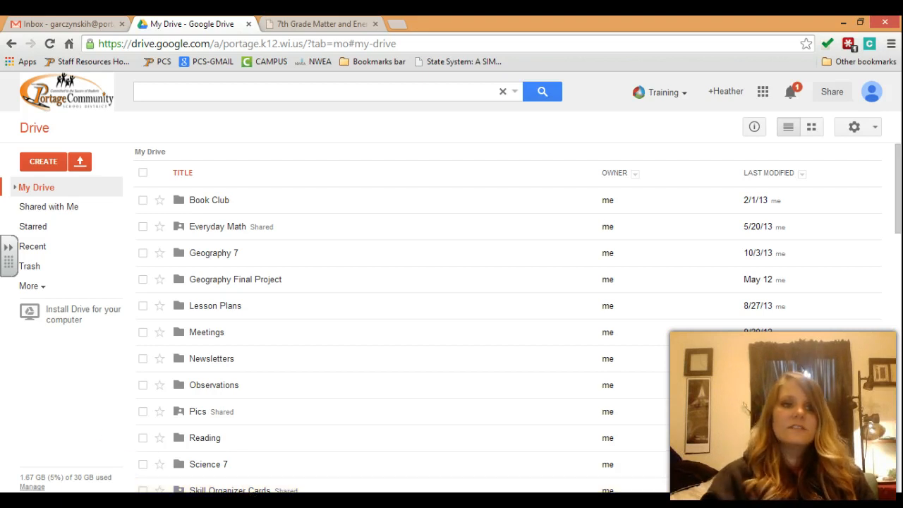
# Step: Create a blank form, title it 'Sample Test', and apply the Blue Birds theme
pyautogui.click(51, 162)
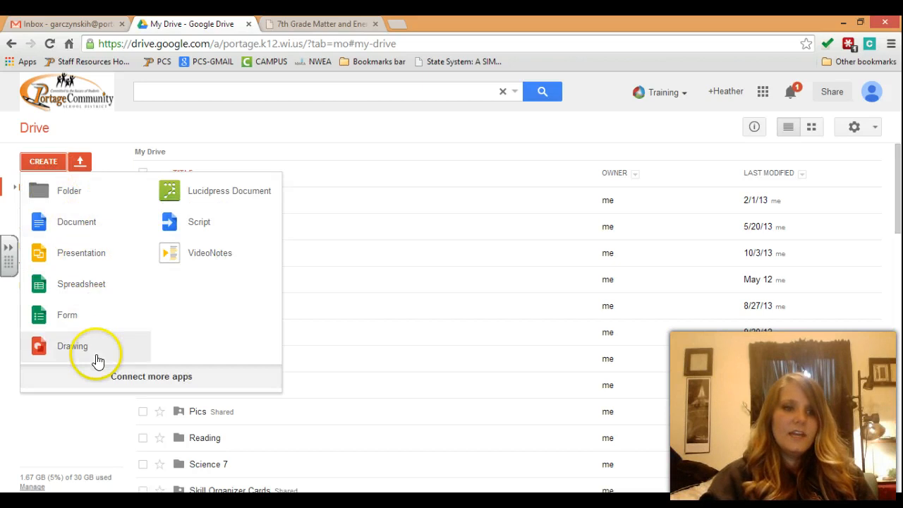
pyautogui.click(78, 328)
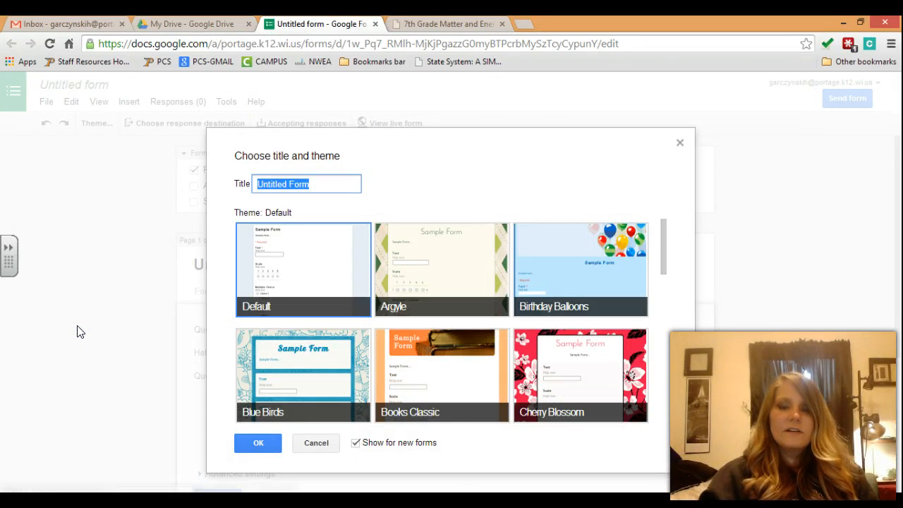
pyautogui.click(97, 352)
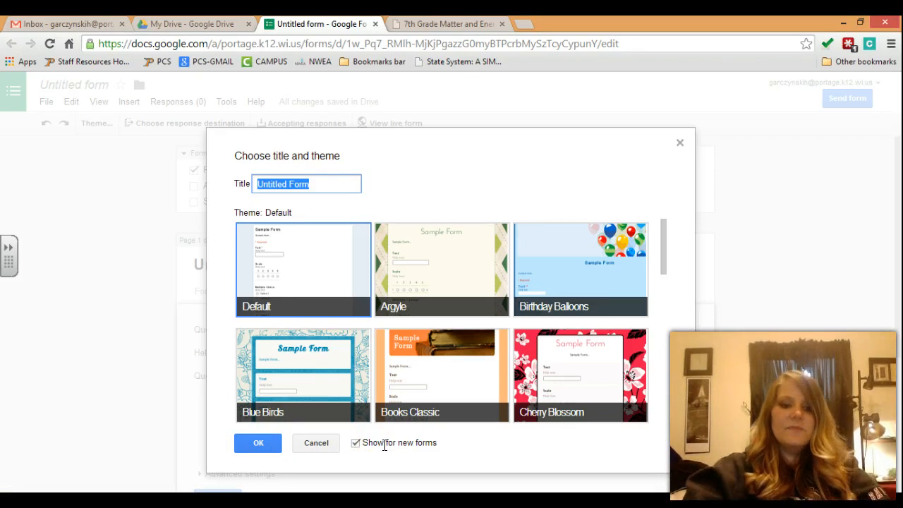
pyautogui.write('Sample Test')
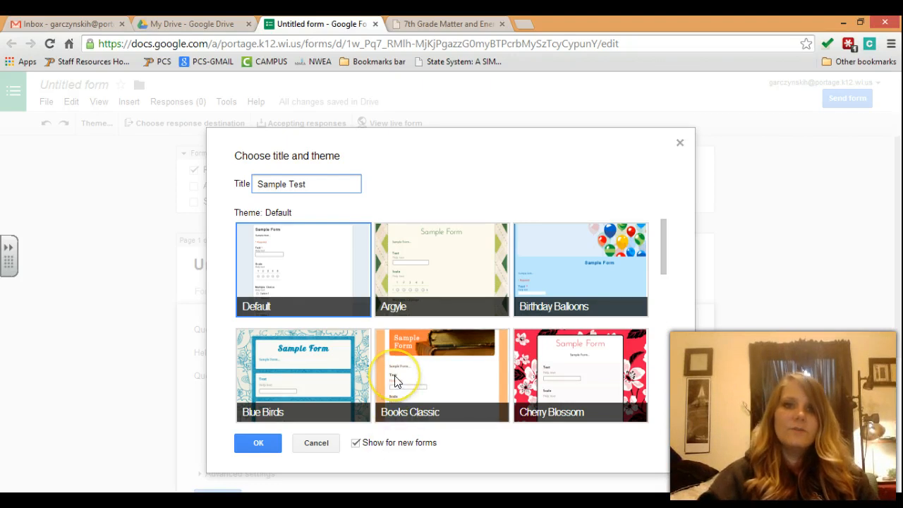
pyautogui.click(353, 367)
pyautogui.scroll(-1, 354, 367)
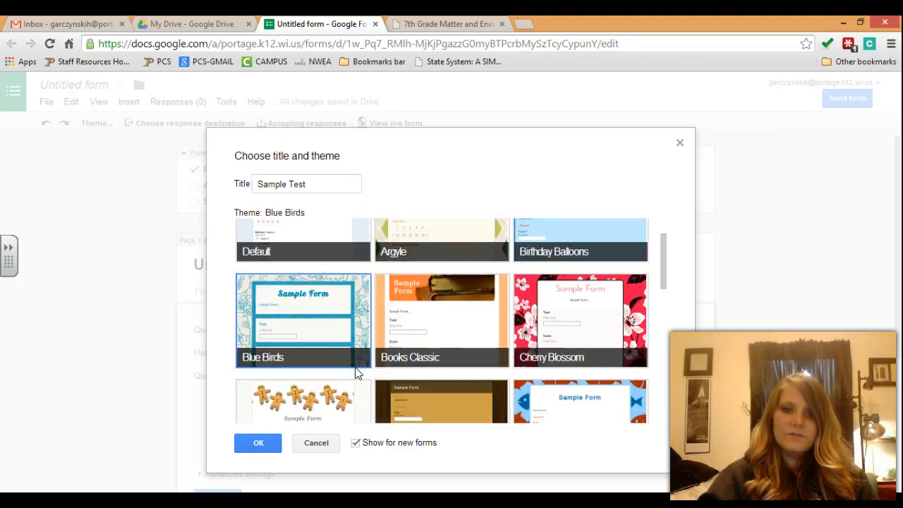
pyautogui.click(259, 443)
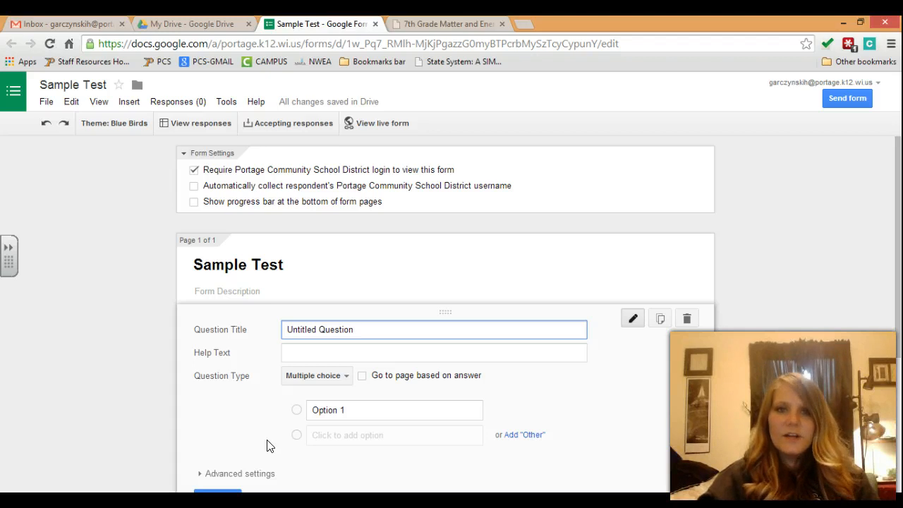
pyautogui.click(393, 128)
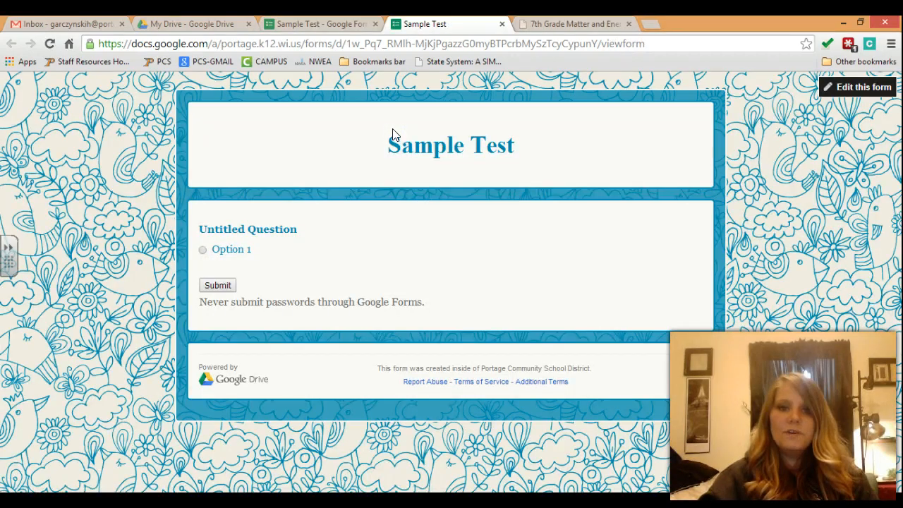
pyautogui.click(502, 24)
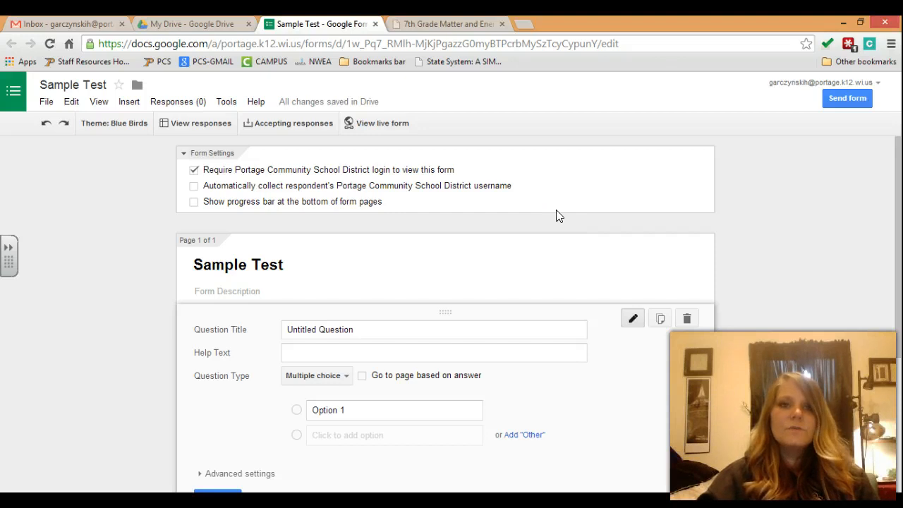
pyautogui.click(73, 87)
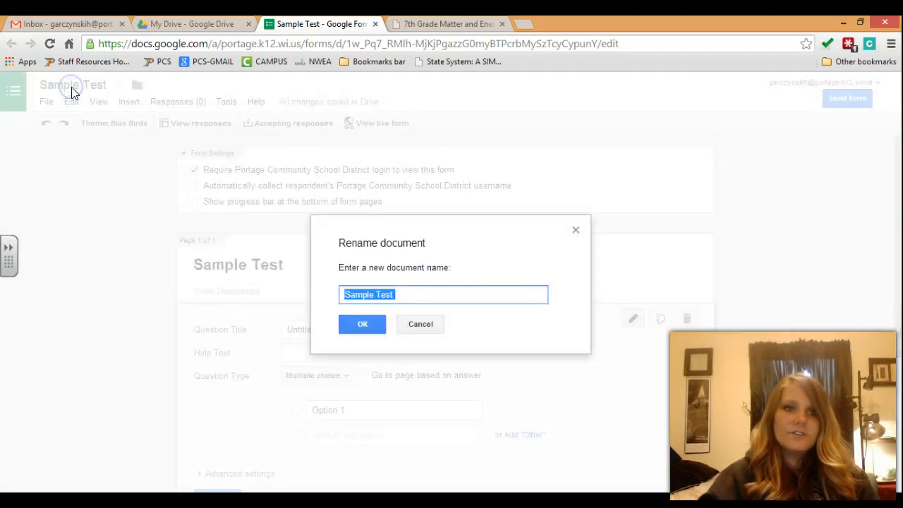
pyautogui.click(507, 431)
pyautogui.click(421, 324)
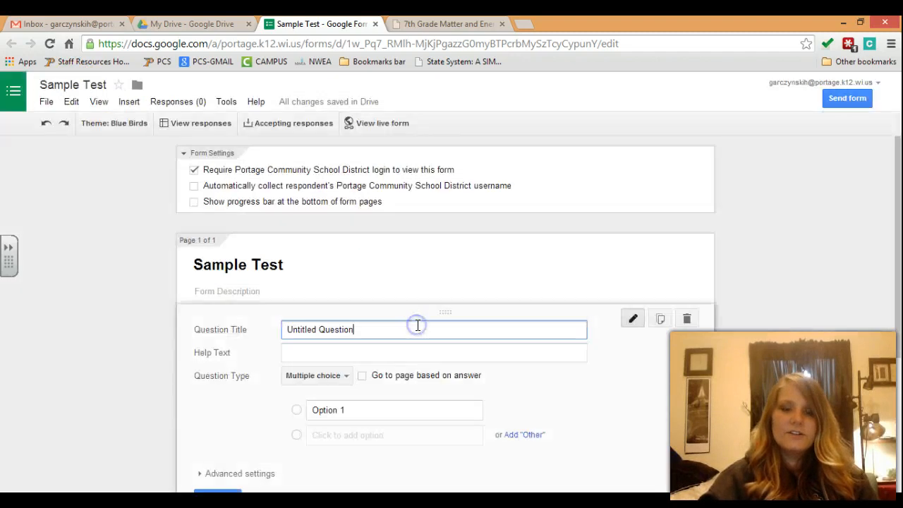
pyautogui.click(46, 103)
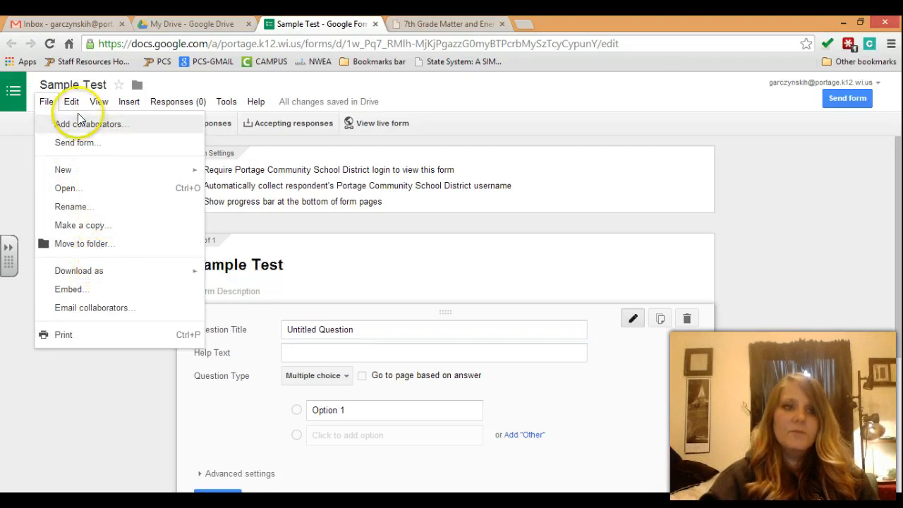
pyautogui.moveTo(113, 103)
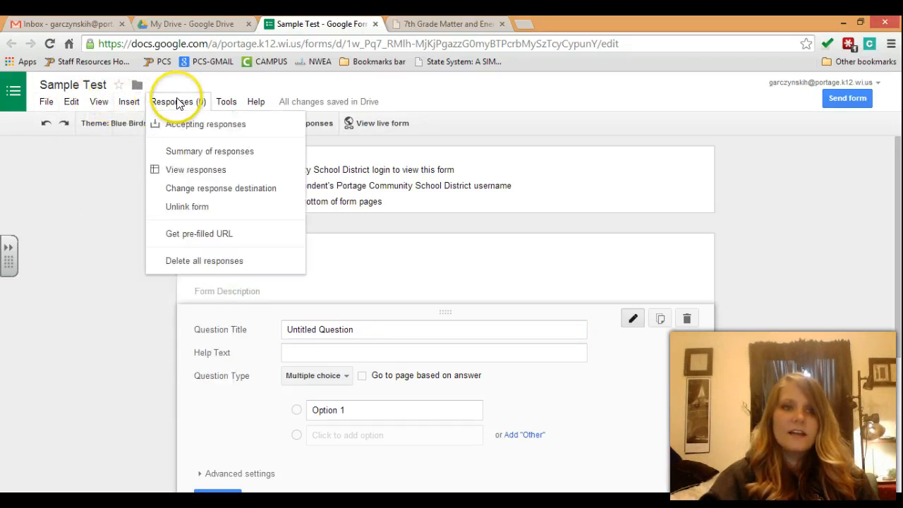
pyautogui.moveTo(246, 104)
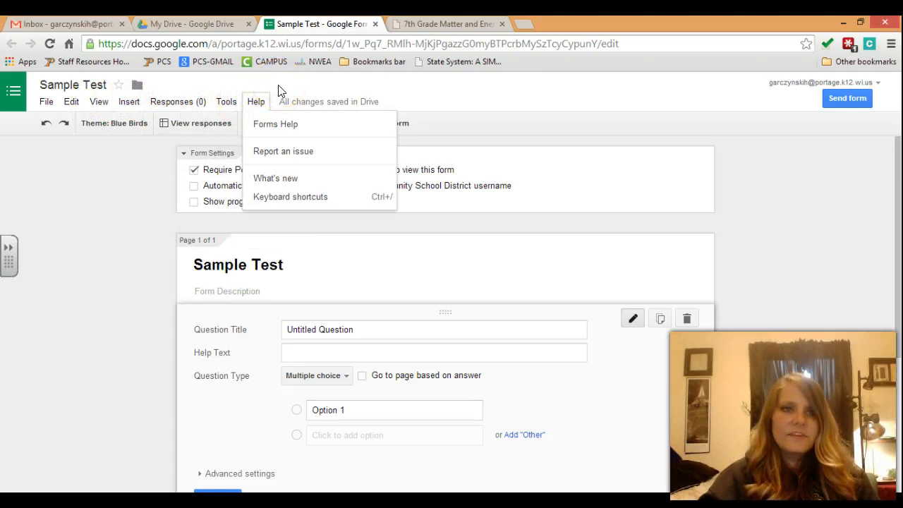
pyautogui.click(196, 104)
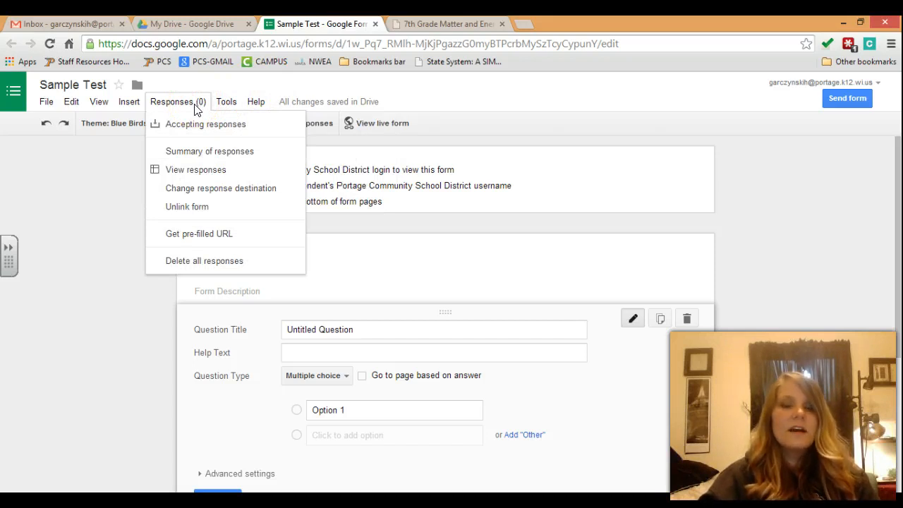
pyautogui.click(460, 213)
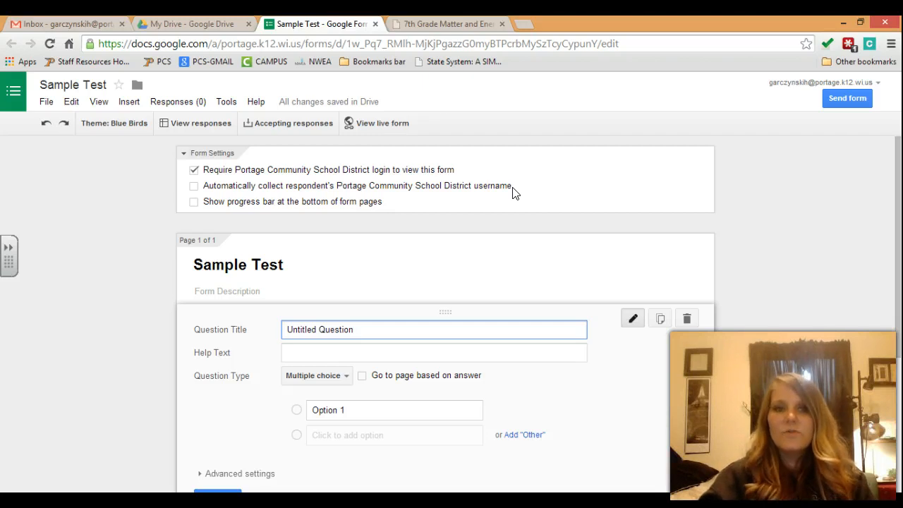
# Step: Turn on automatic username collection and the bottom-of-page progress bar in Form Settings
pyautogui.click(194, 187)
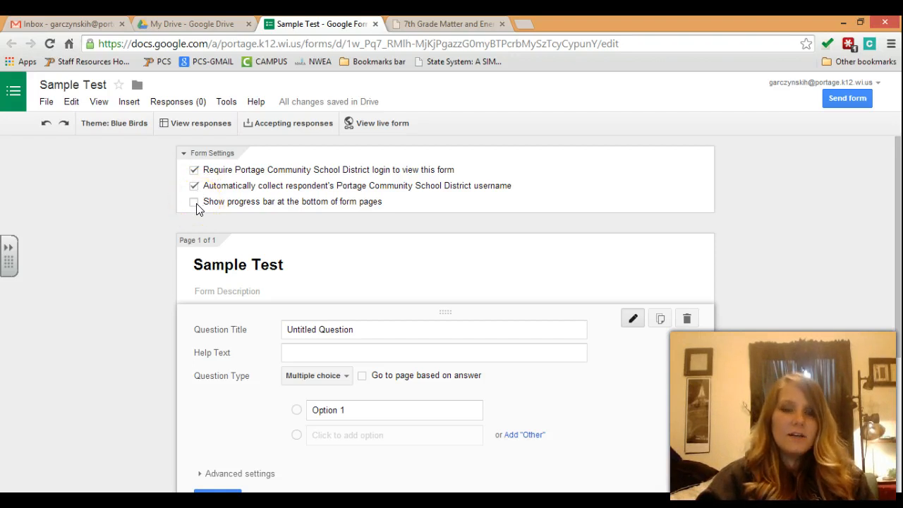
pyautogui.click(195, 202)
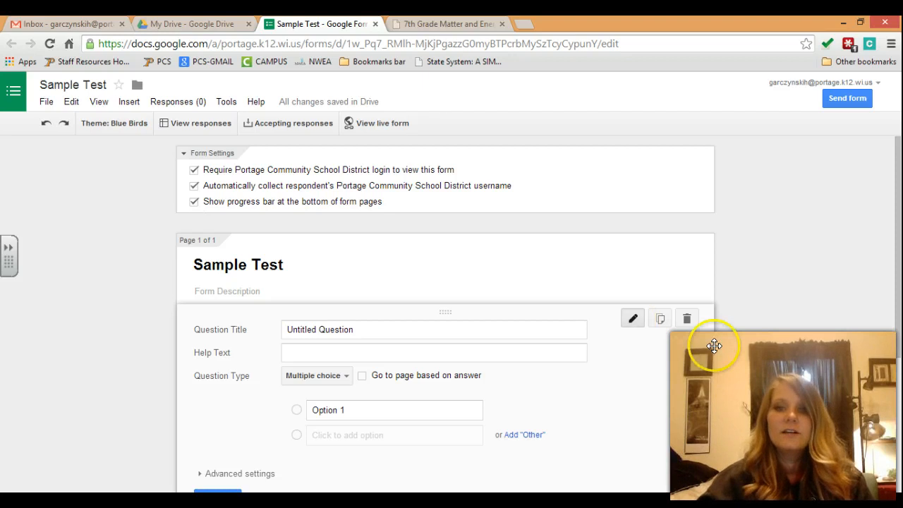
pyautogui.moveTo(891, 192); pyautogui.dragTo(892, 243)
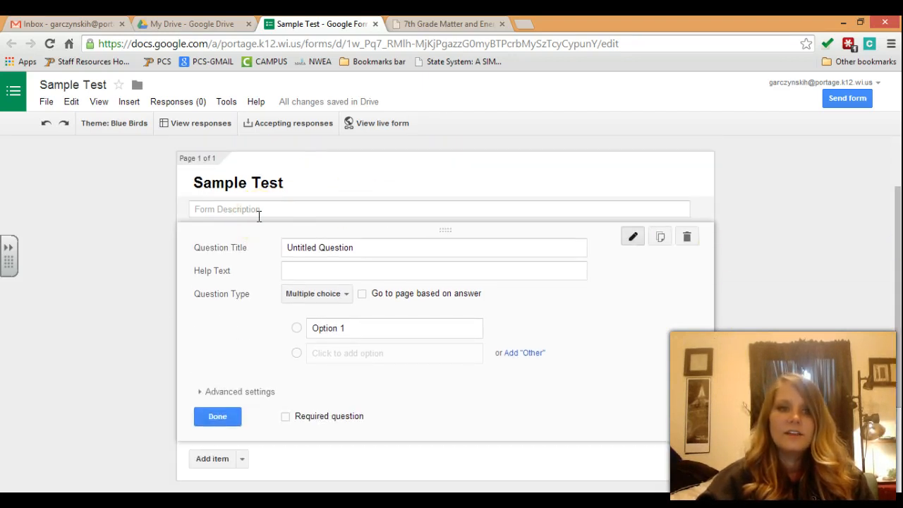
pyautogui.click(234, 208)
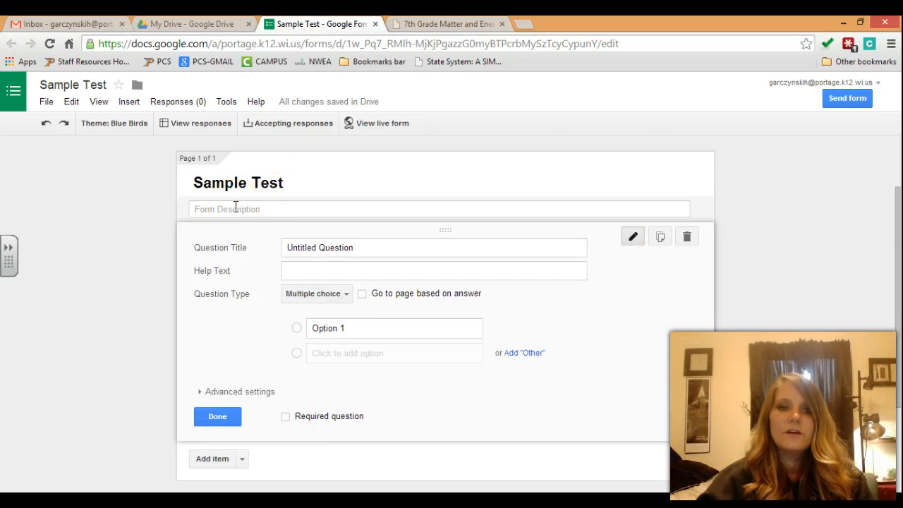
pyautogui.click(251, 208)
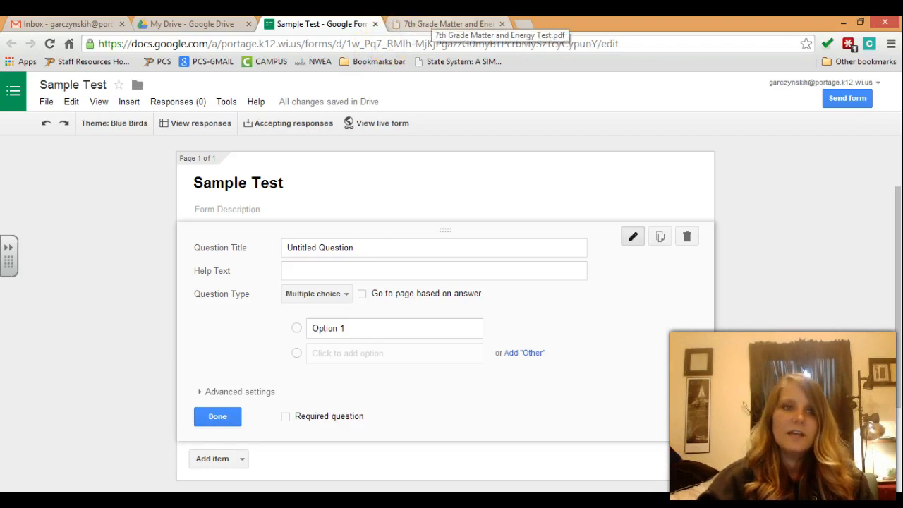
pyautogui.click(436, 26)
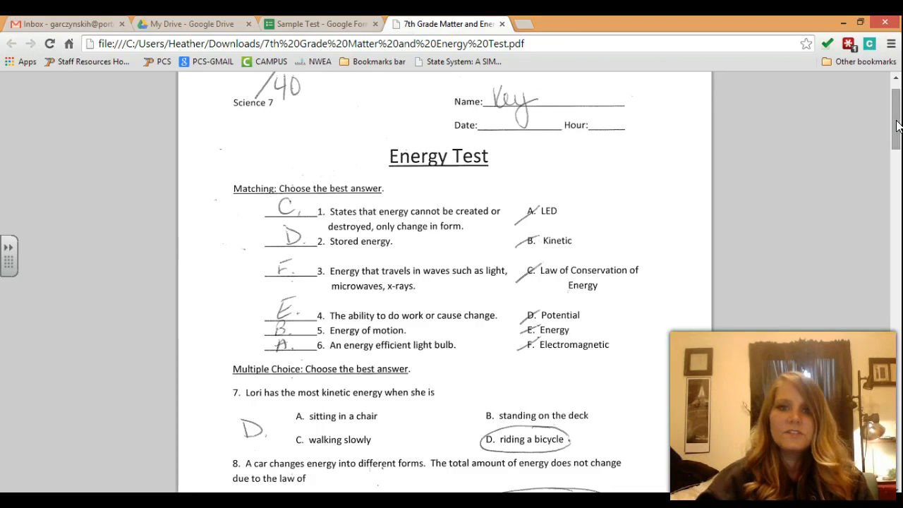
pyautogui.moveTo(896, 126); pyautogui.dragTo(898, 106)
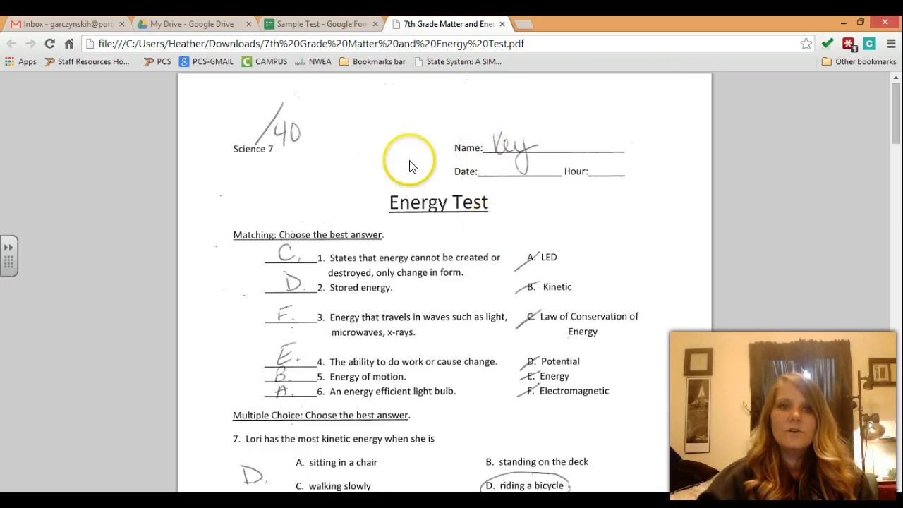
pyautogui.click(318, 29)
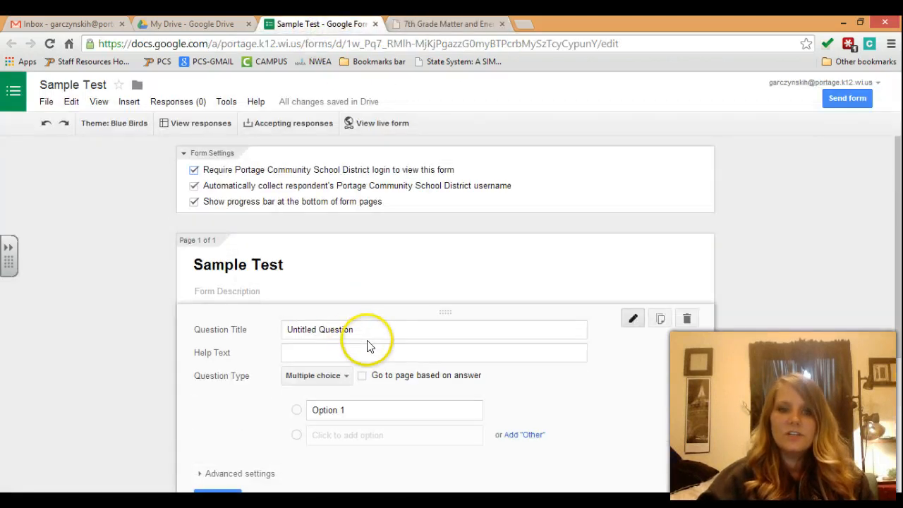
pyautogui.click(348, 380)
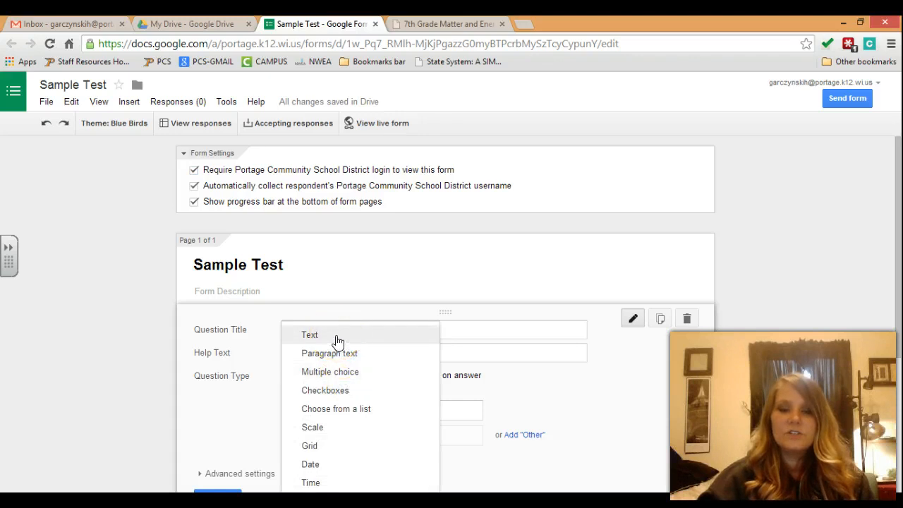
pyautogui.click(345, 358)
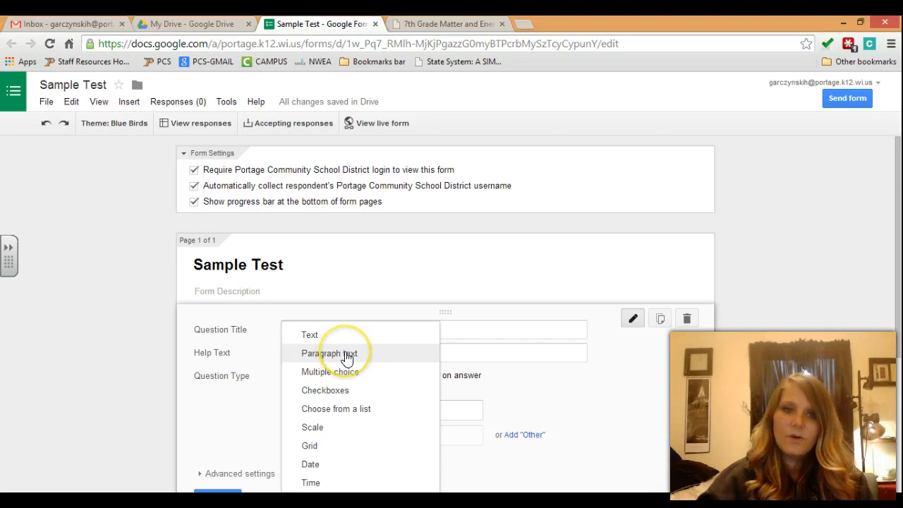
pyautogui.click(358, 413)
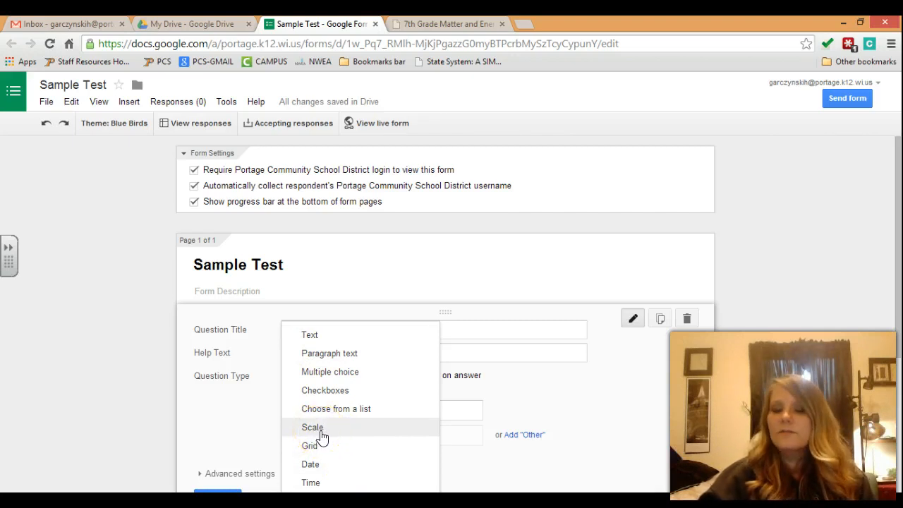
pyautogui.click(471, 329)
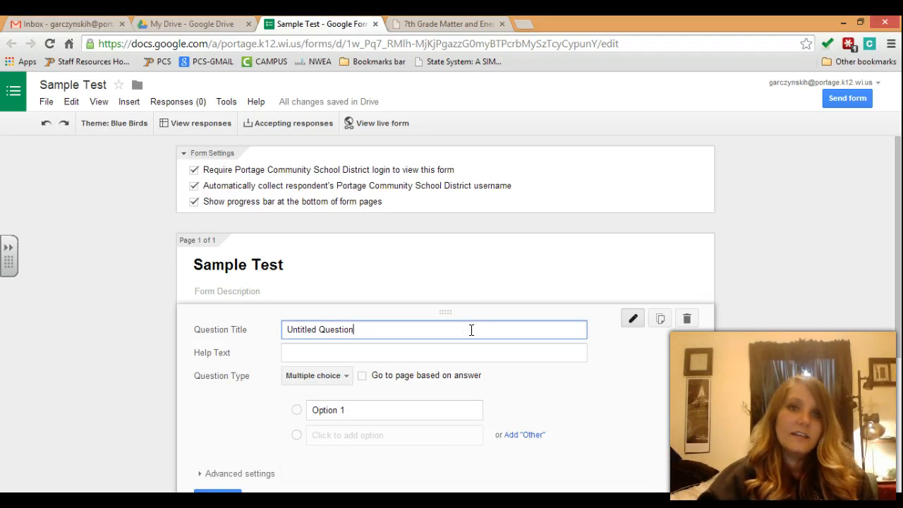
# Step: Replace the first question's title with 'States that energy cannot be created nor destroyed, only changed in form'
pyautogui.hotkey('ctrl', 'Tab')
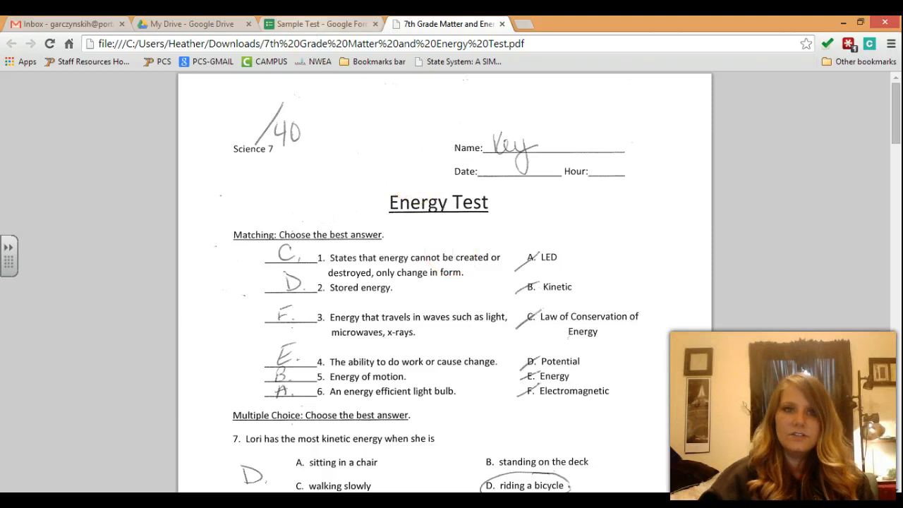
pyautogui.click(317, 24)
pyautogui.click(376, 329)
pyautogui.moveTo(376, 328); pyautogui.dragTo(262, 329)
pyautogui.write('States that energy cannot be created nor destroy')
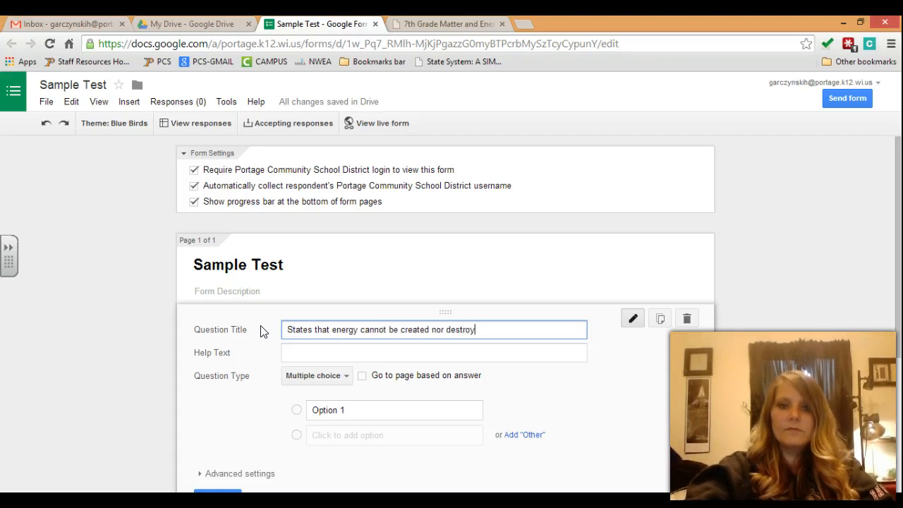
pyautogui.write('ed, only changed in form.')
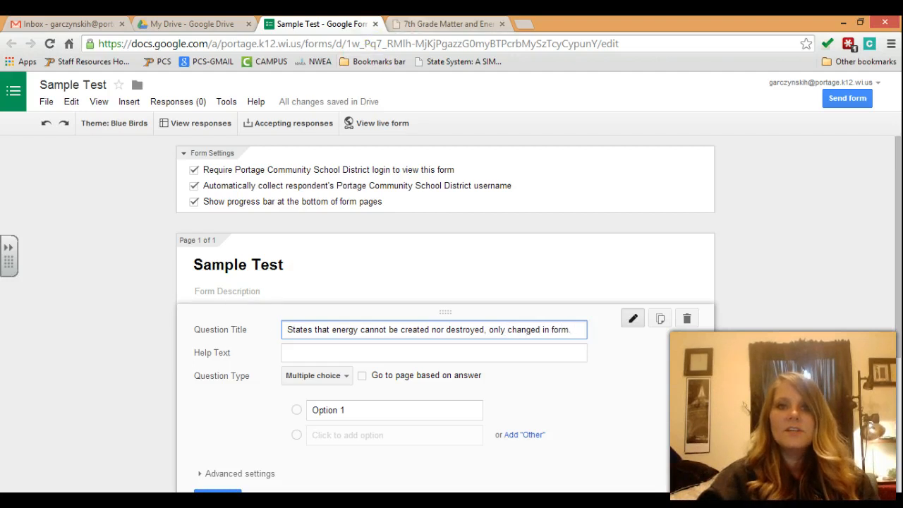
# Step: Compare the new question title against the Energy Test answer key
pyautogui.click(424, 24)
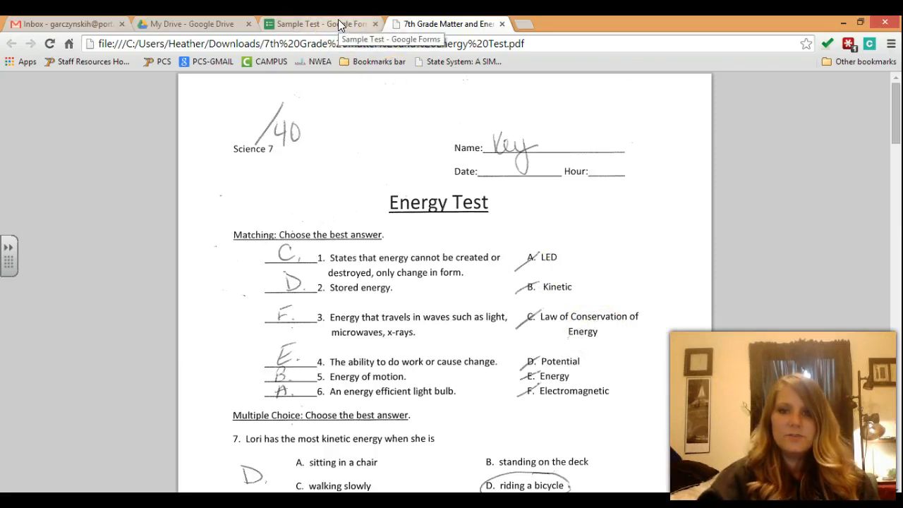
pyautogui.moveTo(338, 19); pyautogui.dragTo(704, 208)
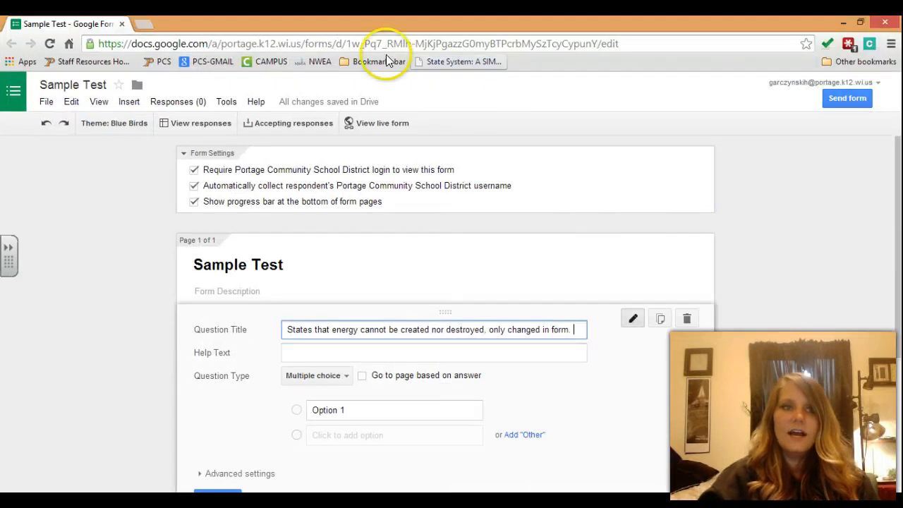
pyautogui.moveTo(91, 22); pyautogui.dragTo(305, 30)
pyautogui.click(424, 23)
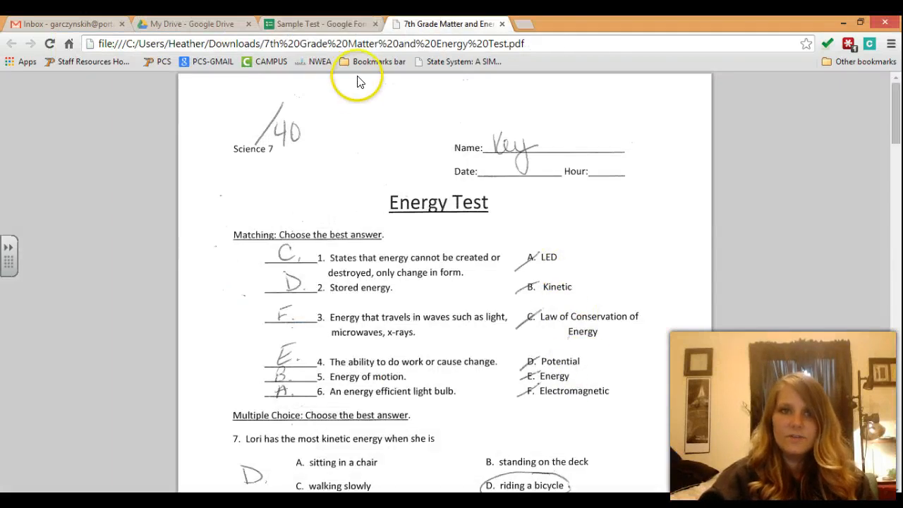
pyautogui.click(321, 24)
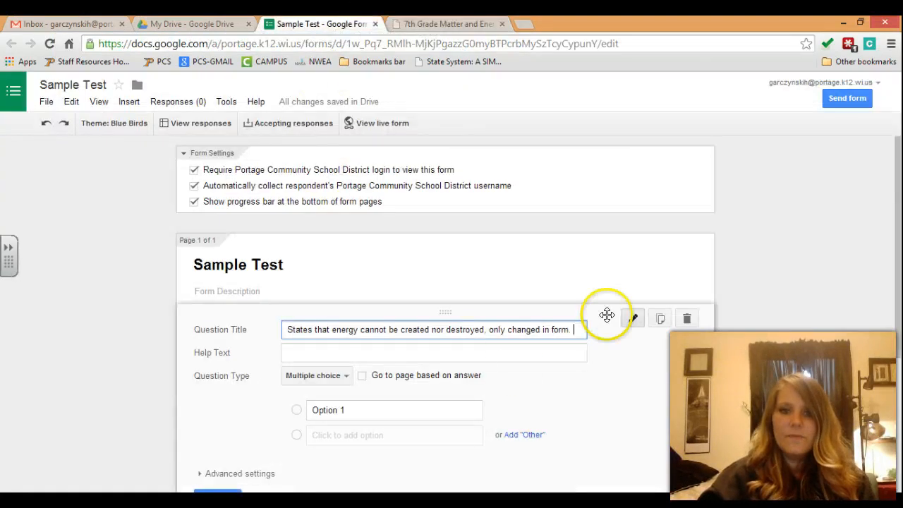
# Step: Enter the first three choices: LED, Kinetic and Law of Conservation of Energy
pyautogui.click(375, 410)
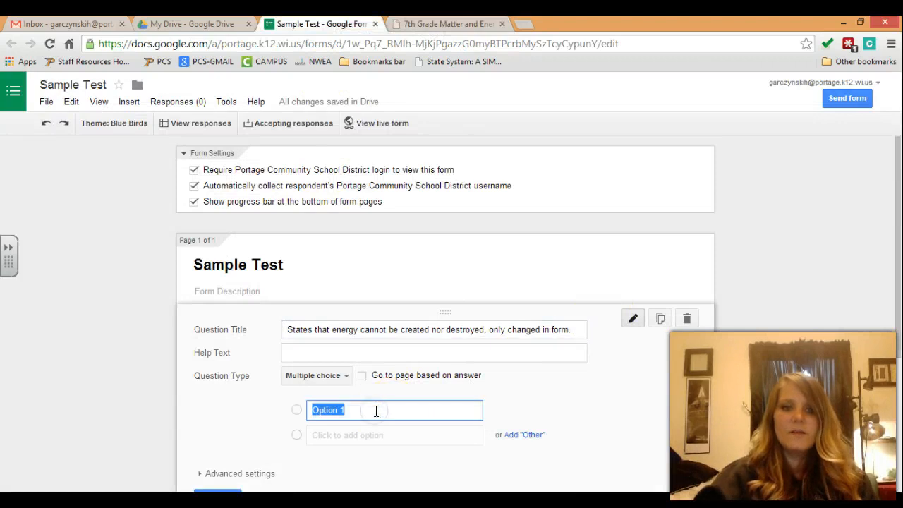
pyautogui.write('LED')
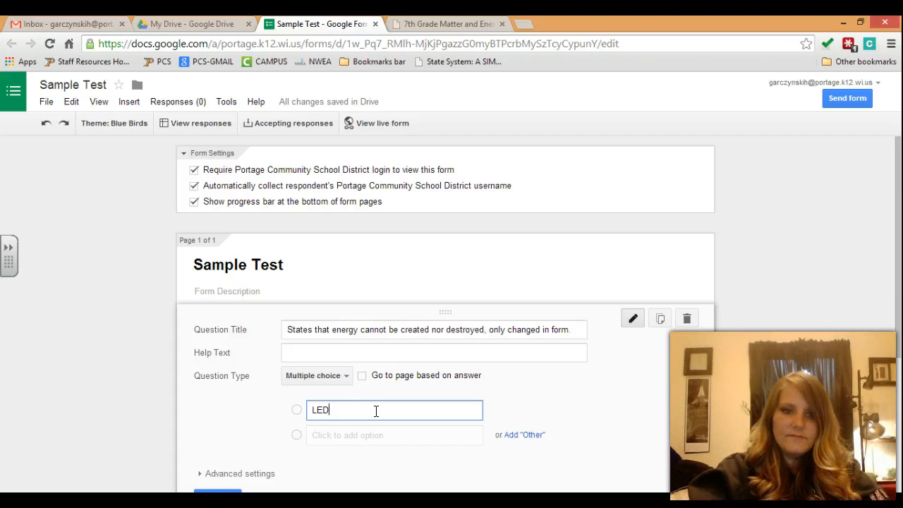
pyautogui.press('Return')
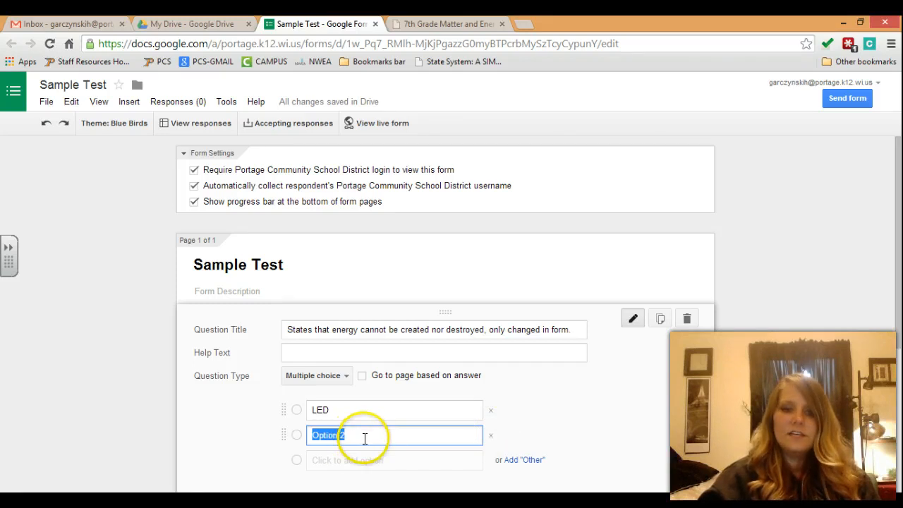
pyautogui.hotkey('ctrl', 'Tab')
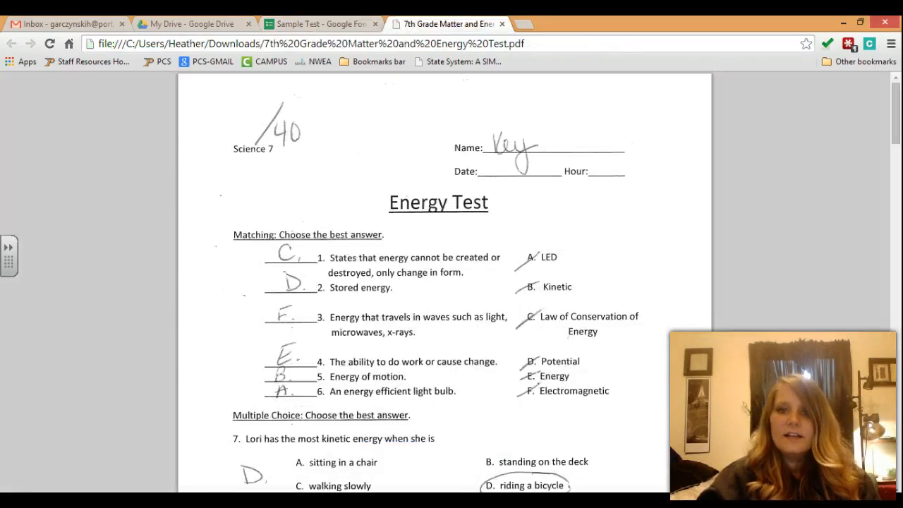
pyautogui.hotkey('ctrl', 'shift', 'Tab')
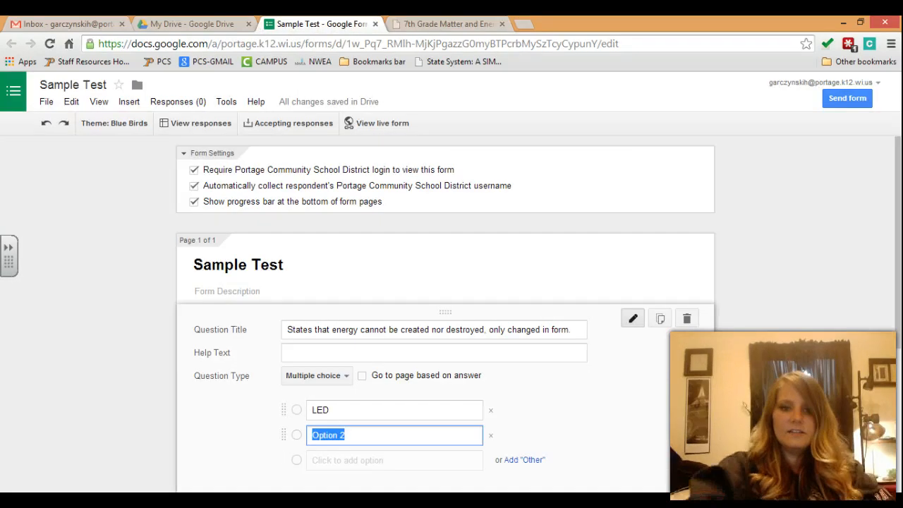
pyautogui.write('Kinetic')
pyautogui.press('Return')
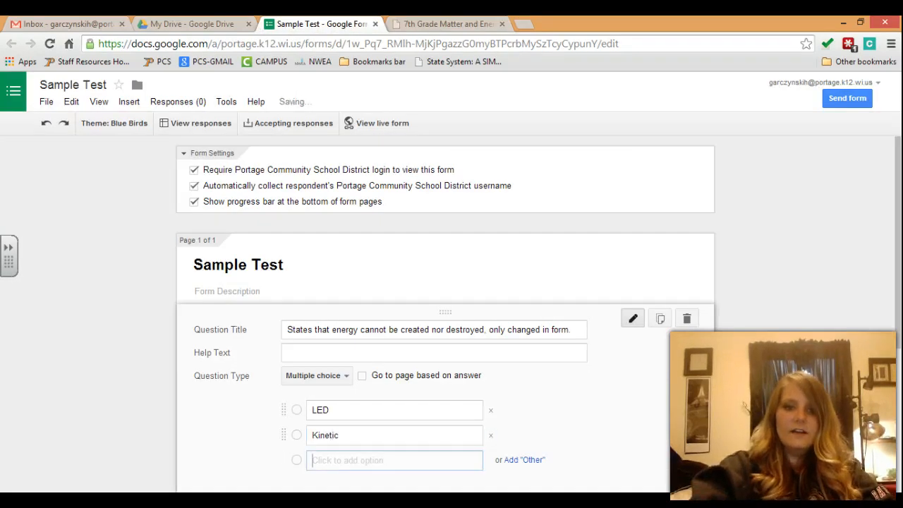
pyautogui.write('Law of')
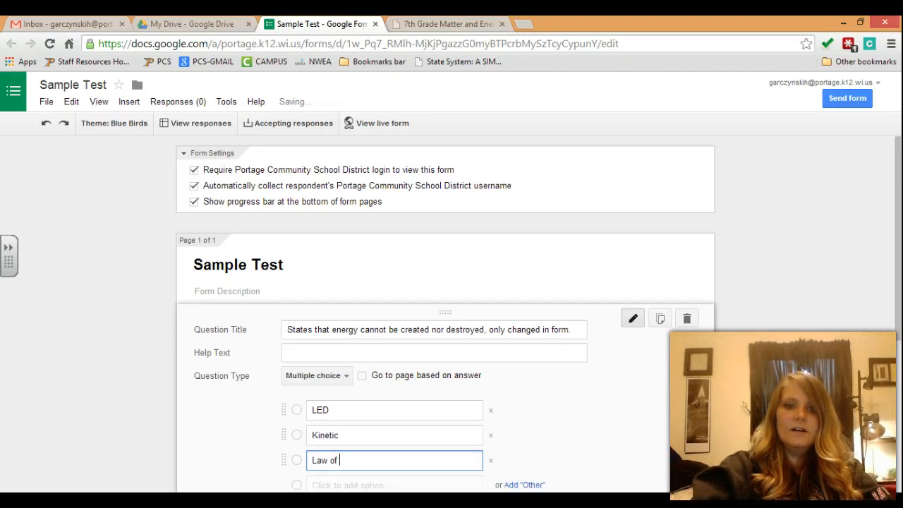
pyautogui.write(' Conservation of Energy')
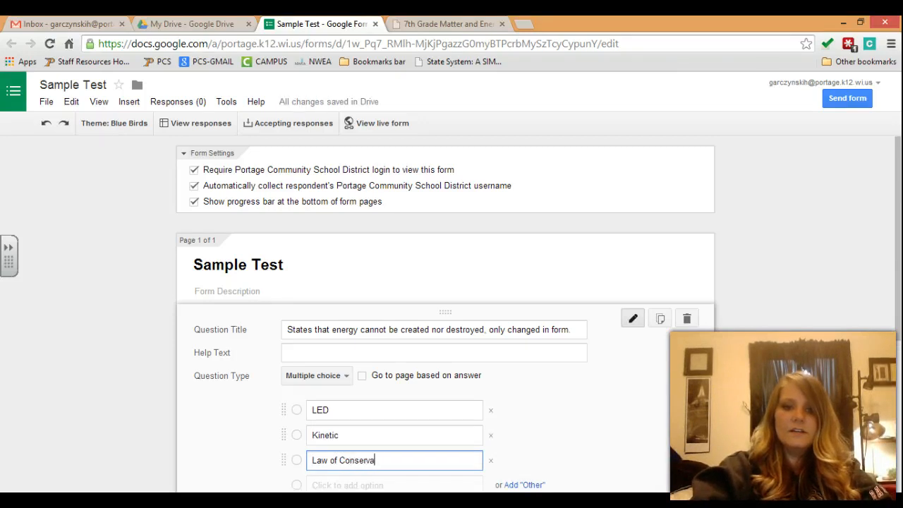
# Step: Add the remaining choices Potential, Energy and Electromagnetic
pyautogui.press('Tab')
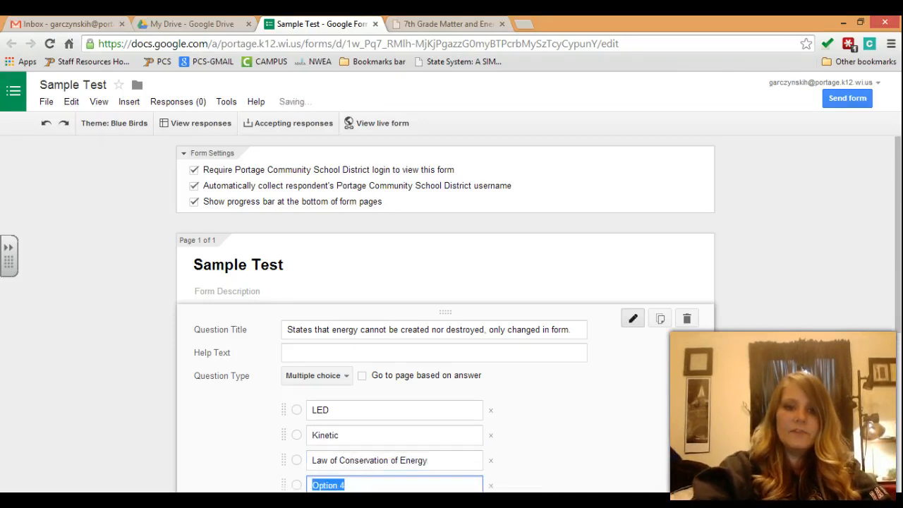
pyautogui.hotkey('ctrl', 'Tab')
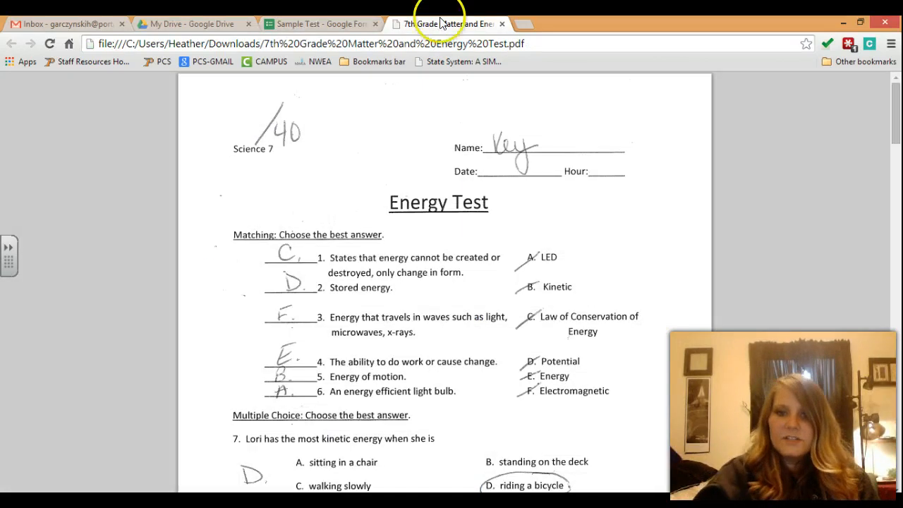
pyautogui.click(321, 25)
pyautogui.write('Potential')
pyautogui.press('Tab')
pyautogui.write('E')
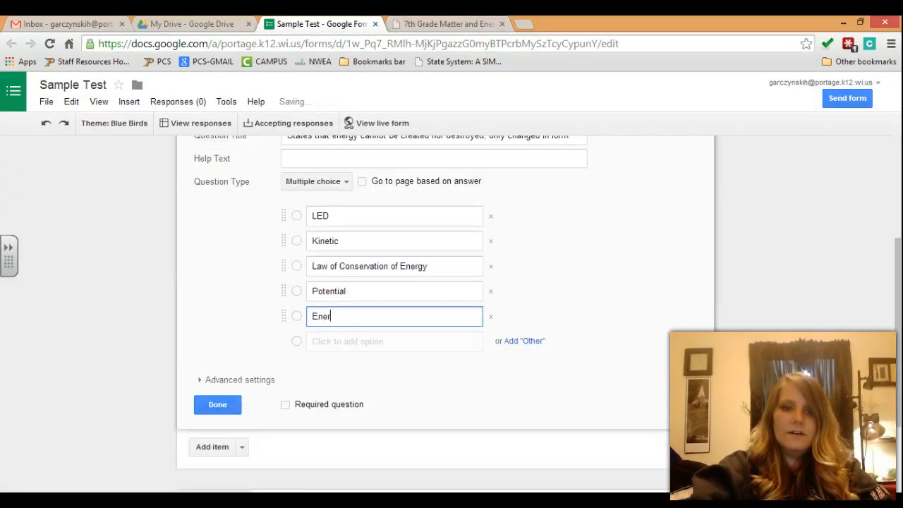
pyautogui.press('Tab')
pyautogui.click(445, 24)
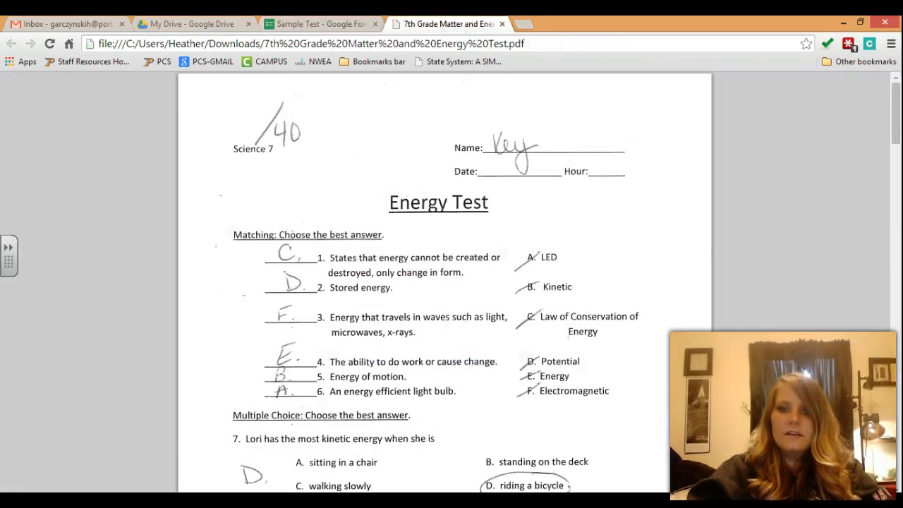
pyautogui.click(303, 24)
pyautogui.write('Electromagnetic')
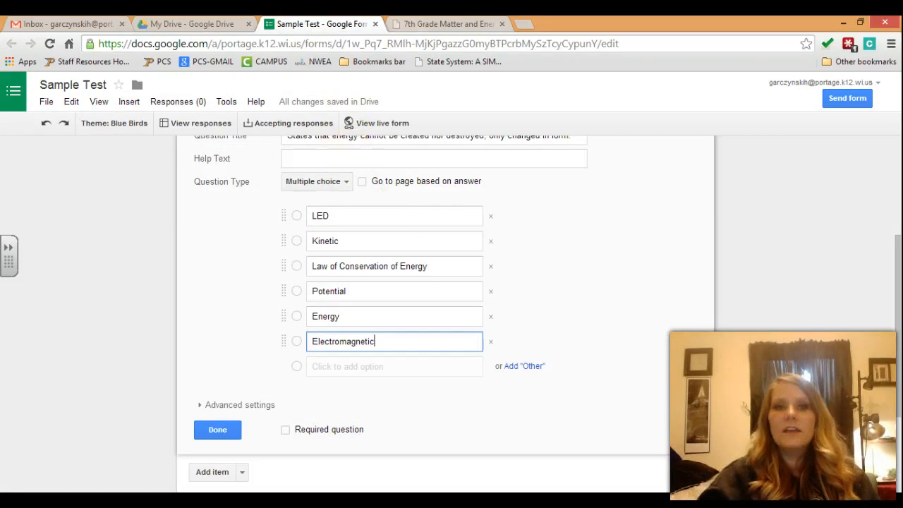
# Step: Check the six choices against the answer key and close the question editor
pyautogui.click(399, 23)
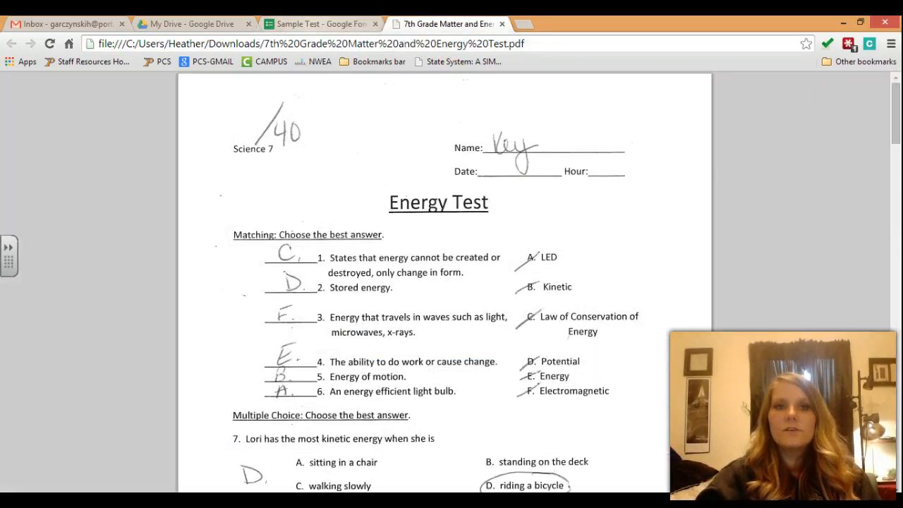
pyautogui.click(318, 24)
pyautogui.moveTo(898, 291); pyautogui.dragTo(897, 265)
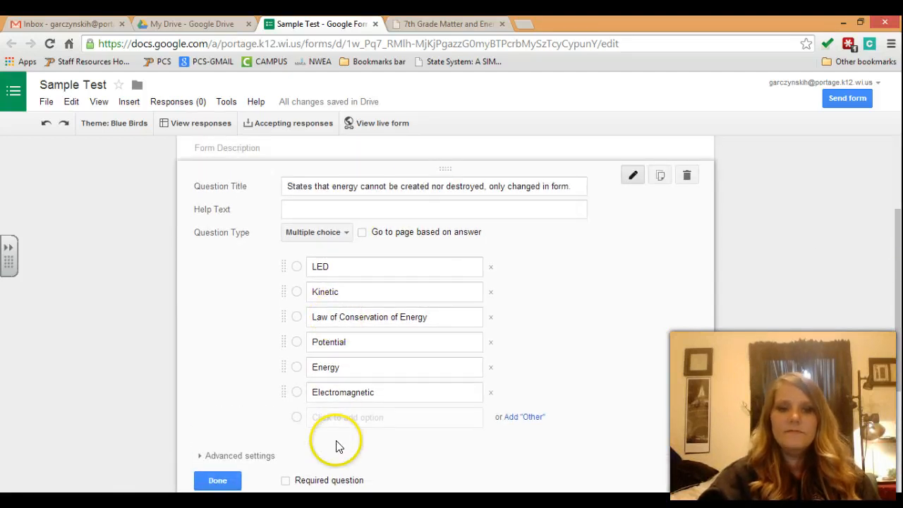
pyautogui.click(218, 481)
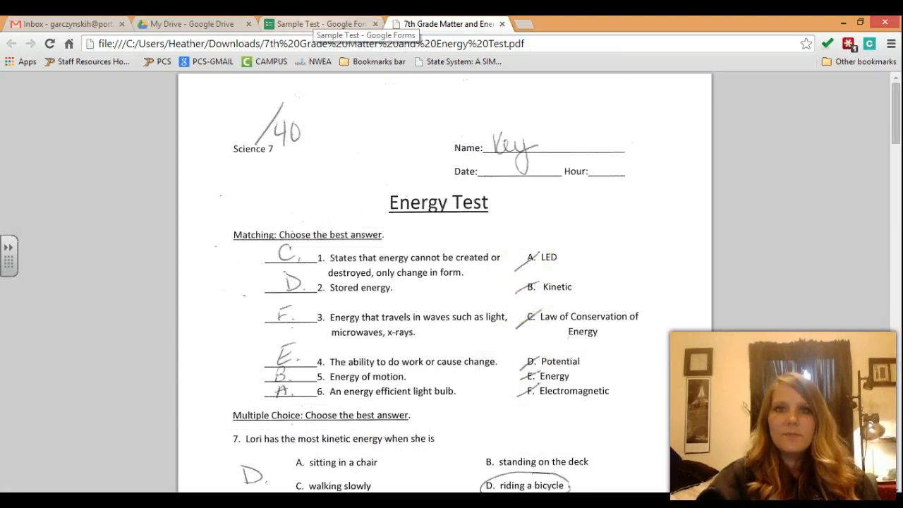
pyautogui.click(321, 24)
# Step: Duplicate the first question and retitle the copy 'Stored Energy'
pyautogui.moveTo(651, 196)
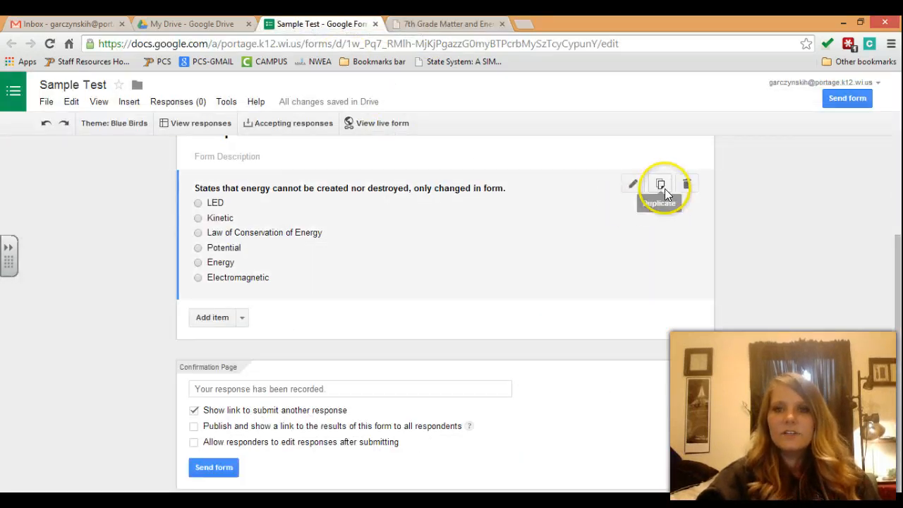
pyautogui.click(661, 185)
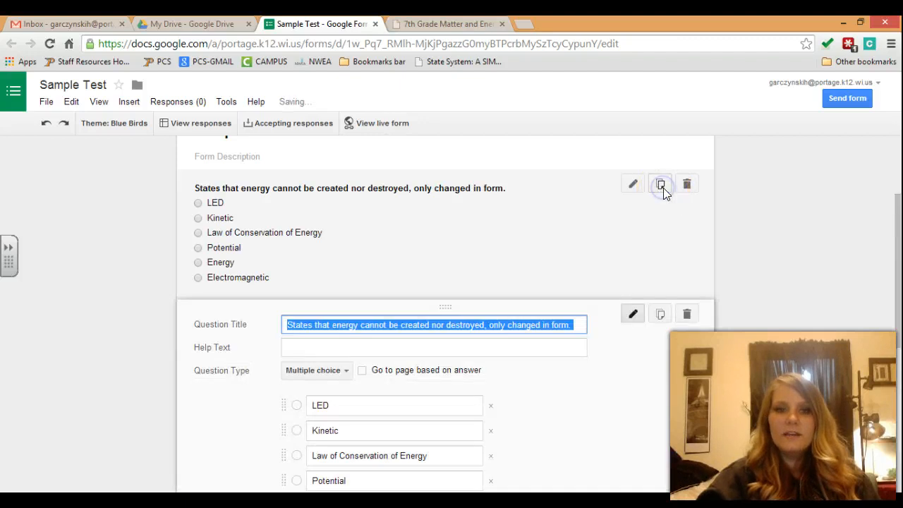
pyautogui.moveTo(898, 255); pyautogui.dragTo(897, 280)
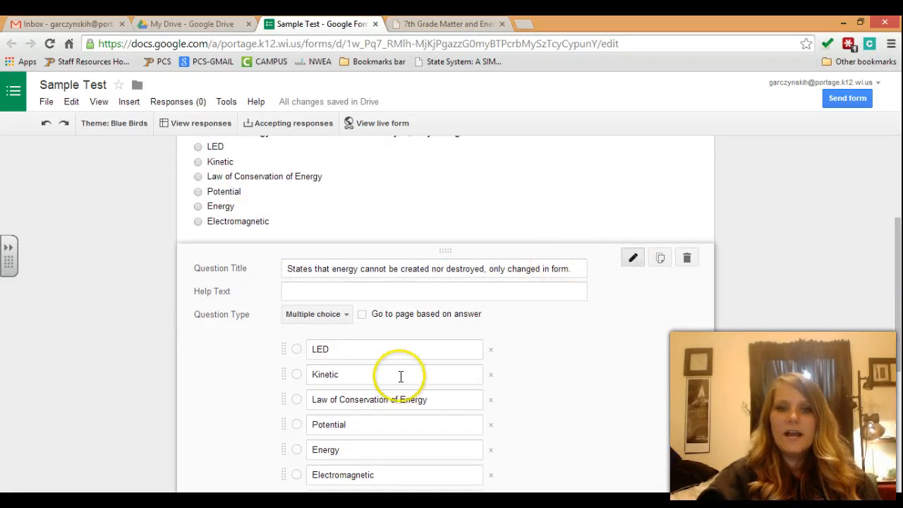
pyautogui.tripleClick(583, 267)
pyautogui.press('BackSpace')
pyautogui.click(445, 23)
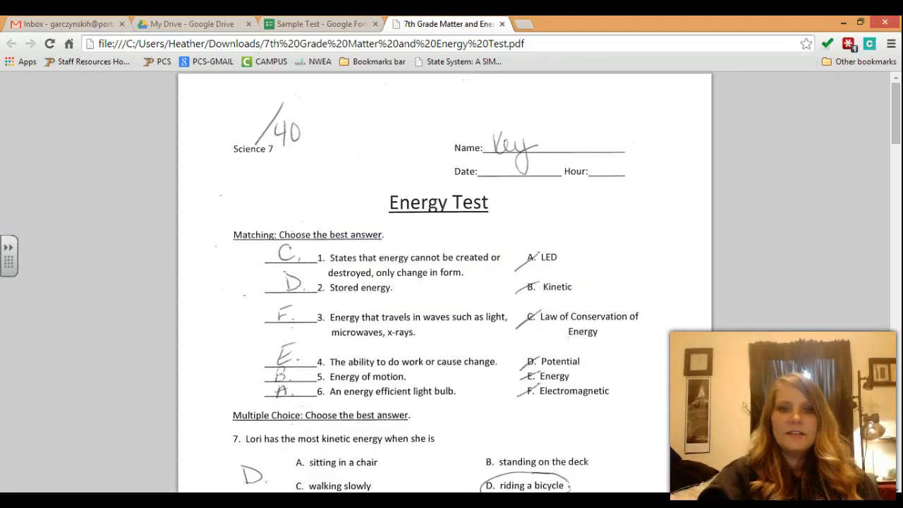
pyautogui.click(298, 23)
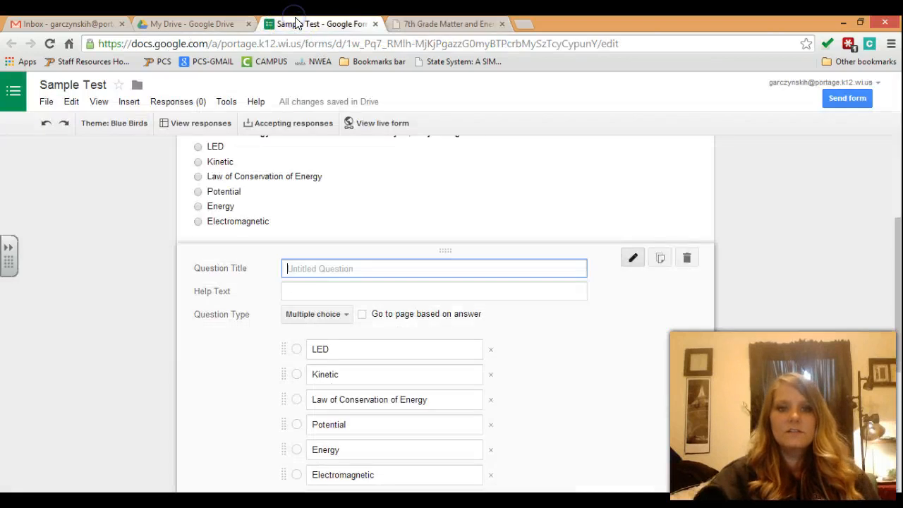
pyautogui.write('Stored Energy')
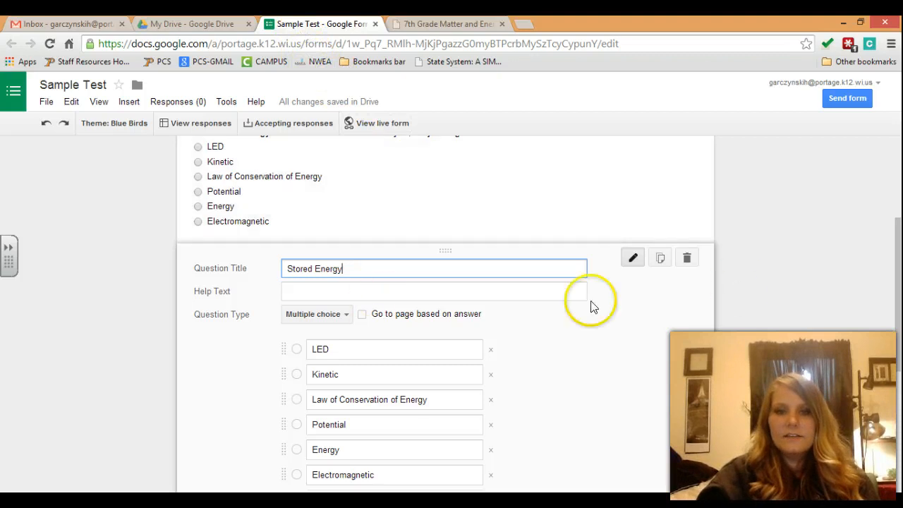
# Step: Mark the Stored Energy question as required and close its editor
pyautogui.moveTo(899, 281); pyautogui.dragTo(900, 315)
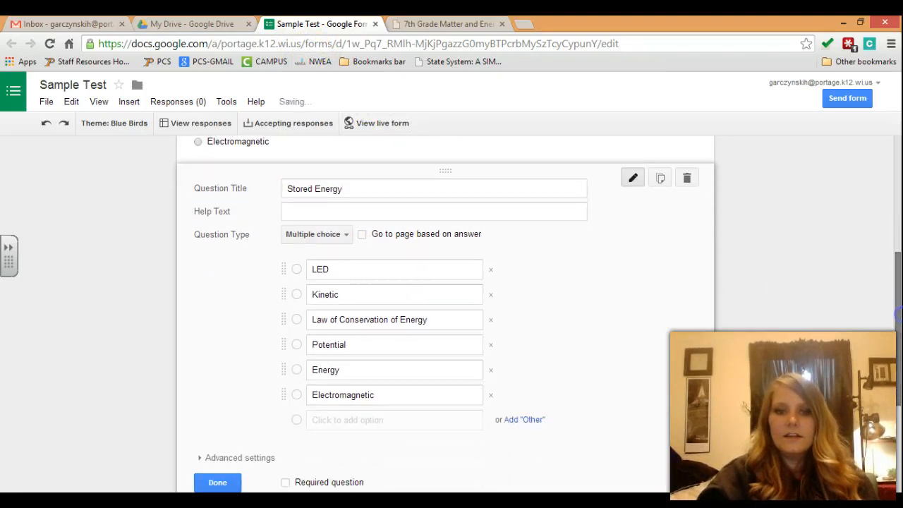
pyautogui.moveTo(897, 365); pyautogui.dragTo(895, 423)
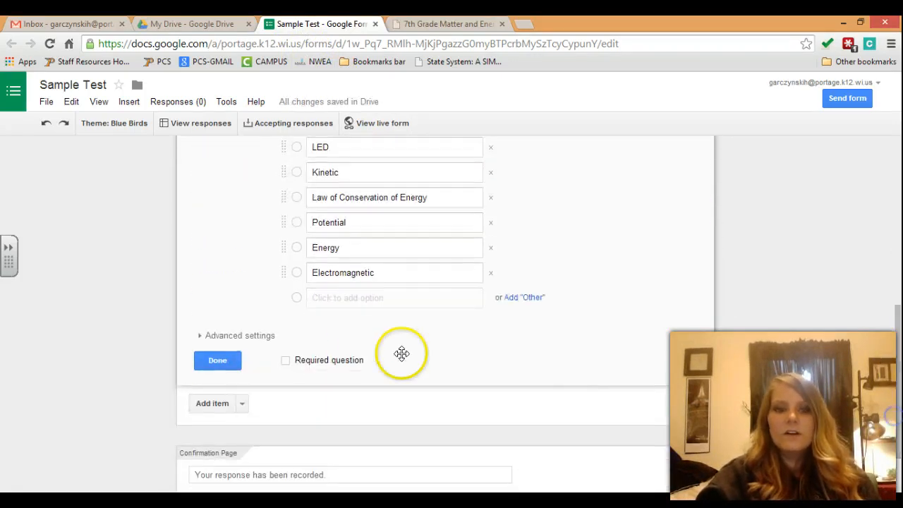
pyautogui.click(285, 361)
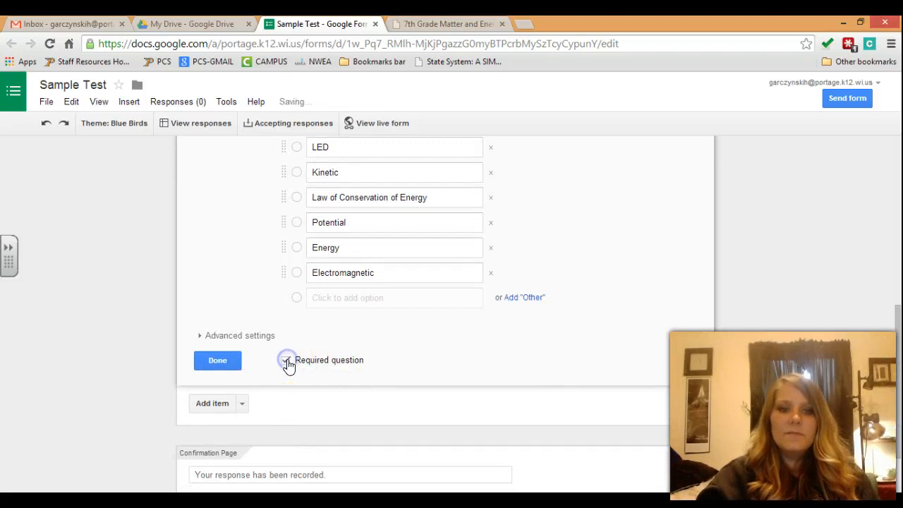
pyautogui.click(220, 364)
pyautogui.click(220, 364)
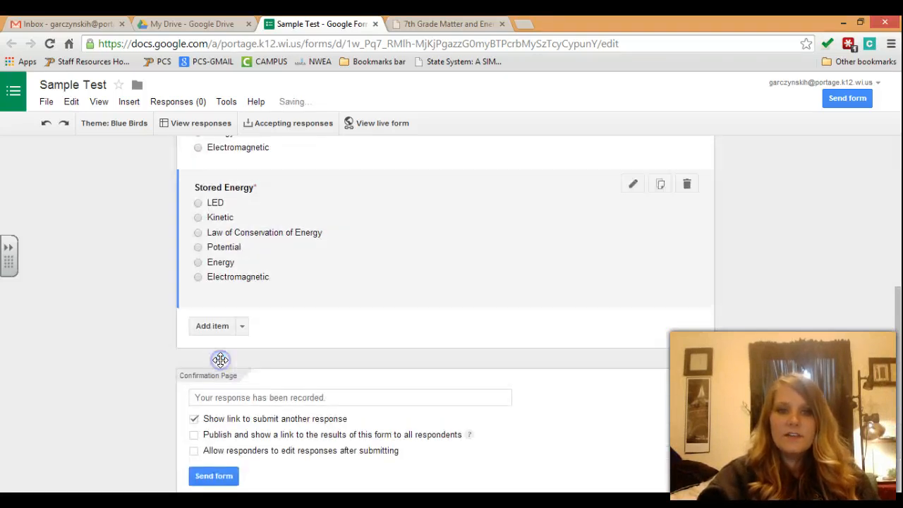
pyautogui.moveTo(900, 334); pyautogui.dragTo(900, 261)
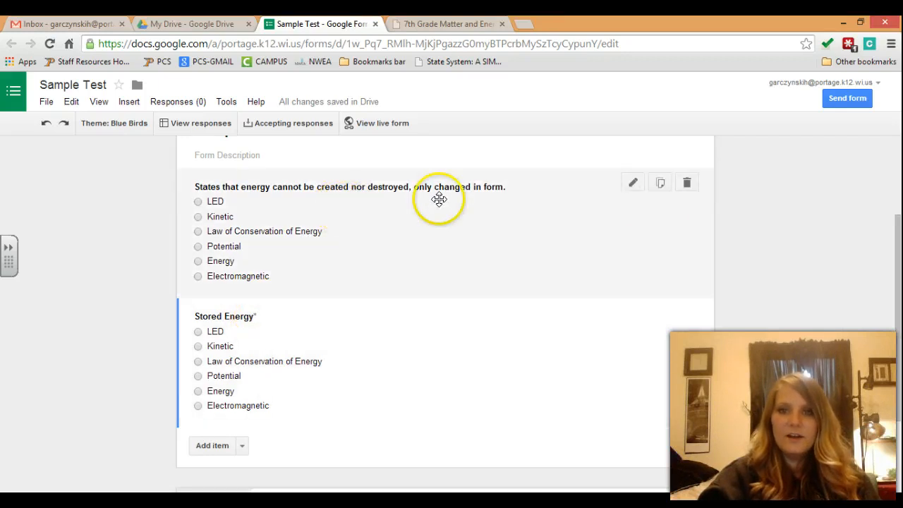
# Step: Mark the 'energy cannot be created nor destroyed' question as required
pyautogui.click(635, 183)
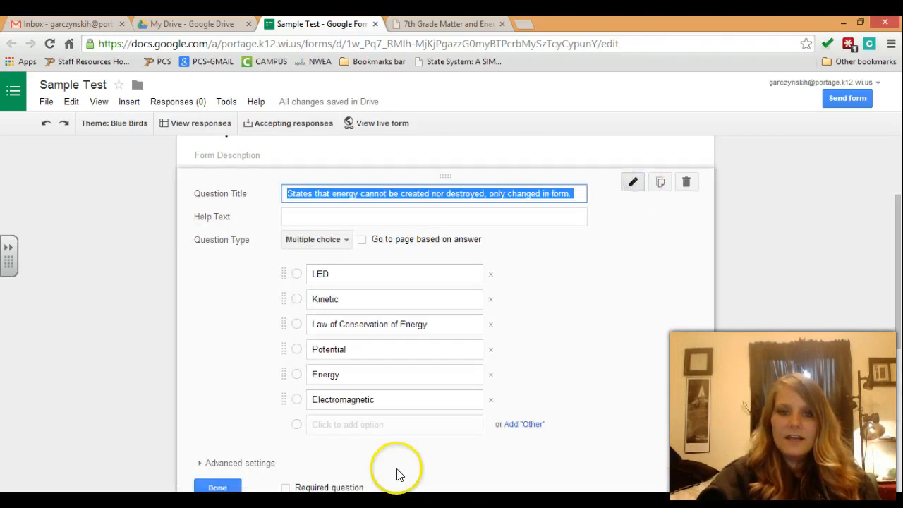
pyautogui.scroll(-2, 896, 310)
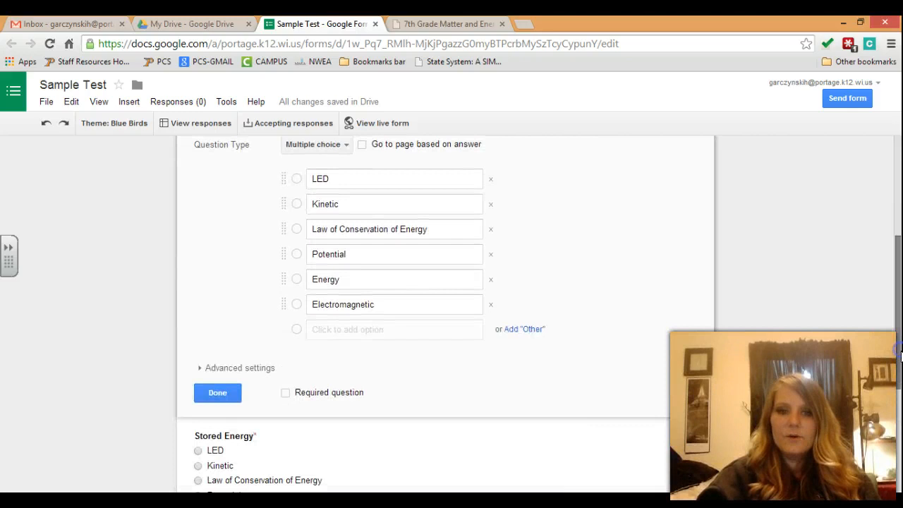
pyautogui.click(297, 395)
pyautogui.click(217, 392)
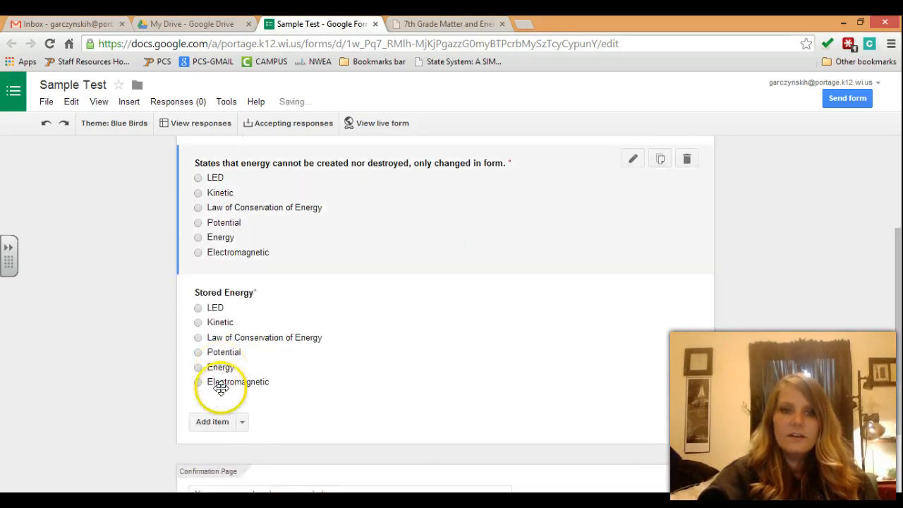
pyautogui.moveTo(626, 325)
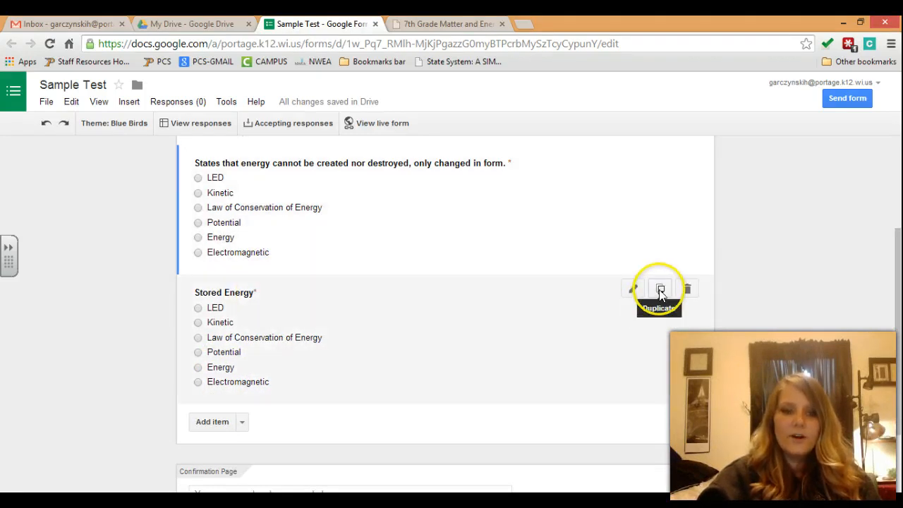
# Step: Duplicate the Stored Energy question
pyautogui.click(660, 289)
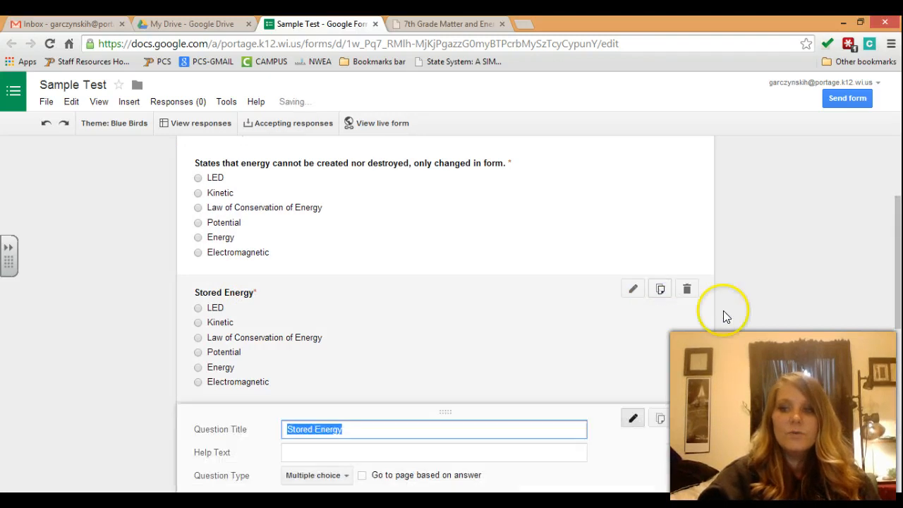
pyautogui.moveTo(899, 323); pyautogui.dragTo(899, 430)
pyautogui.scroll(3, 900, 431)
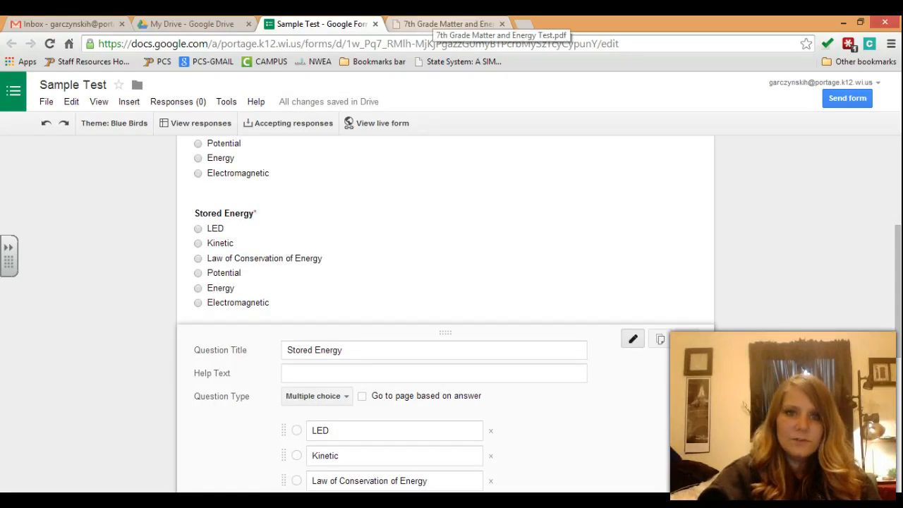
# Step: Retitle the copy 'Energy that travels in waves such as sound, xray, microwaves, light.' and close it
pyautogui.click(448, 24)
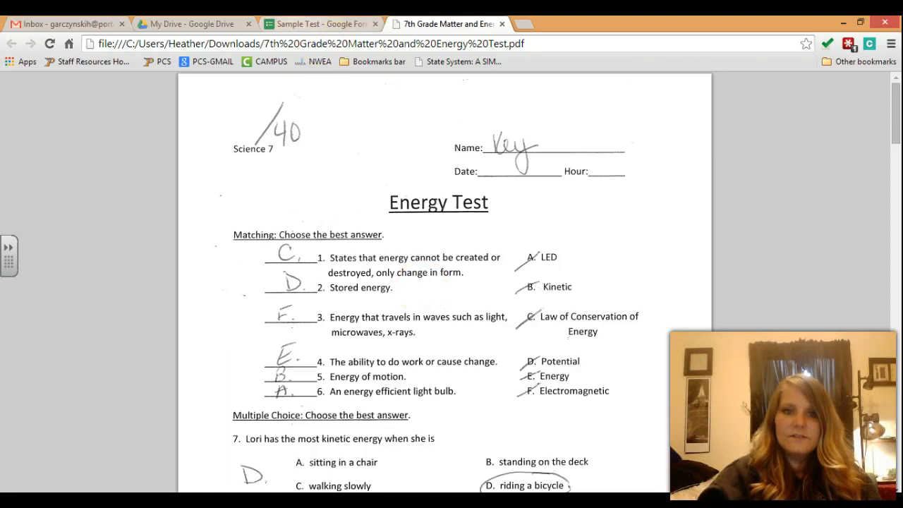
pyautogui.click(304, 24)
pyautogui.write('En')
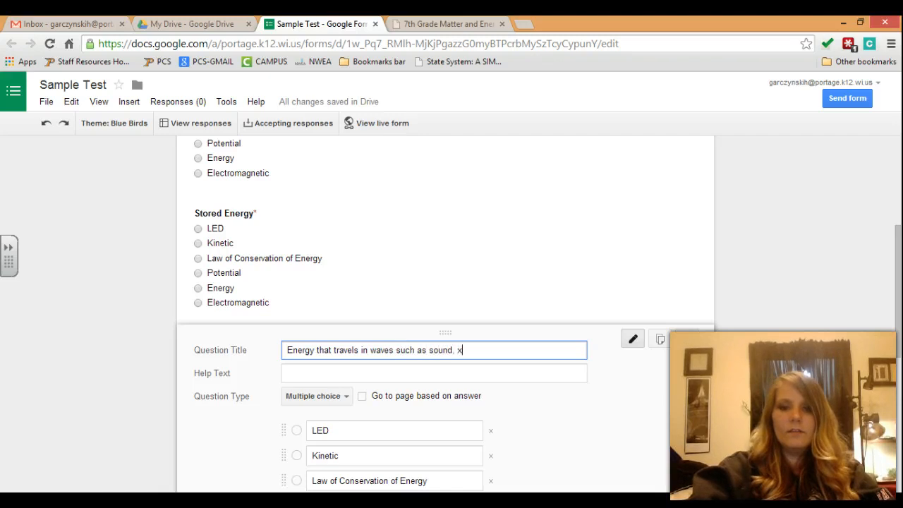
pyautogui.hotkey('ctrl', 'Tab')
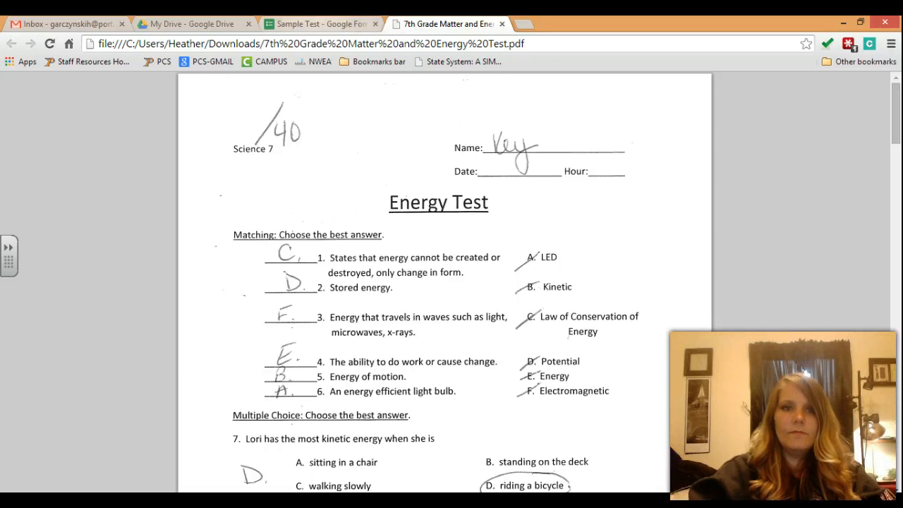
pyautogui.hotkey('ctrl', 'shift', 'Tab')
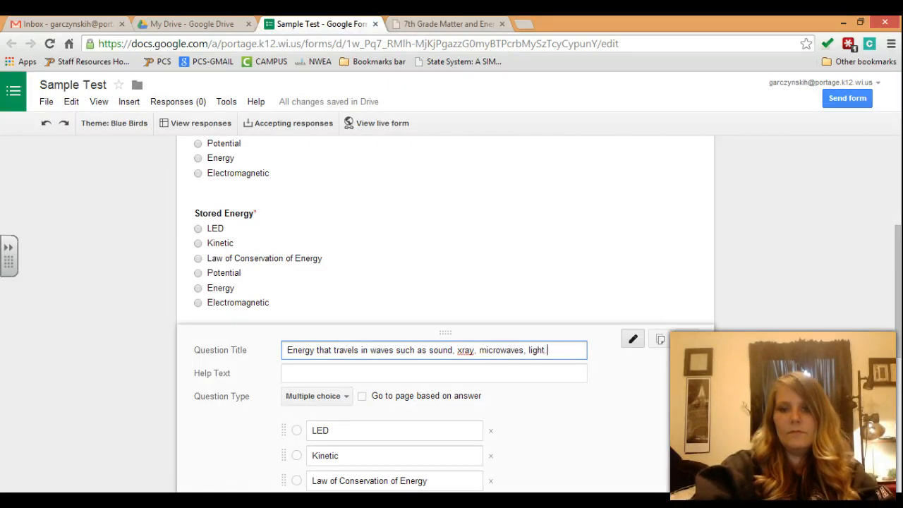
pyautogui.moveTo(894, 232); pyautogui.dragTo(899, 324)
pyautogui.click(358, 180)
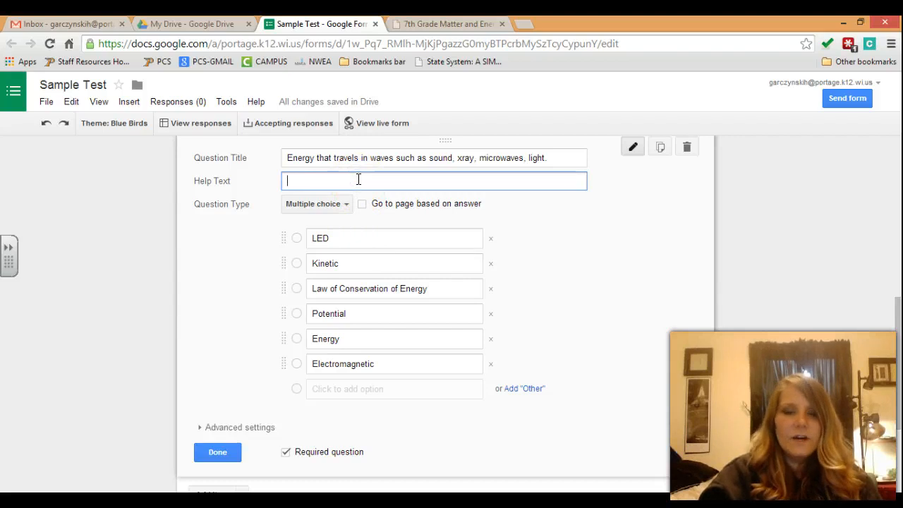
pyautogui.click(219, 453)
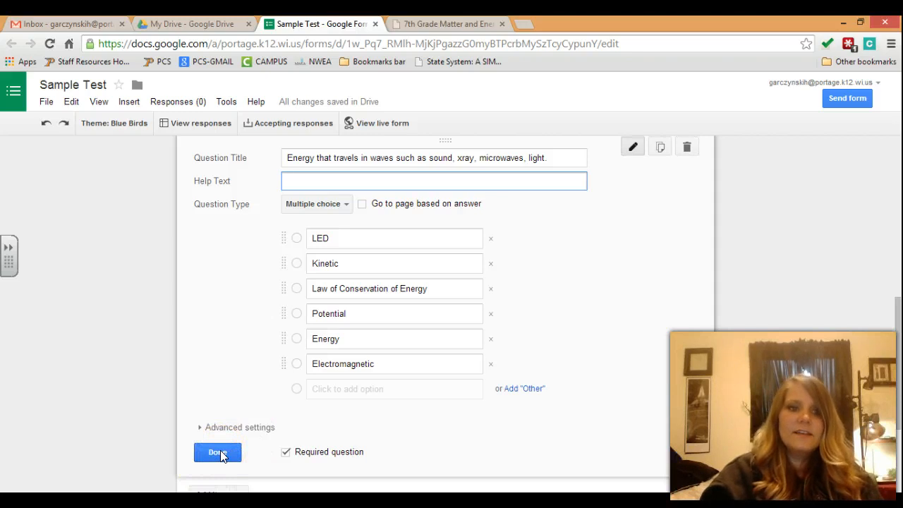
pyautogui.click(219, 453)
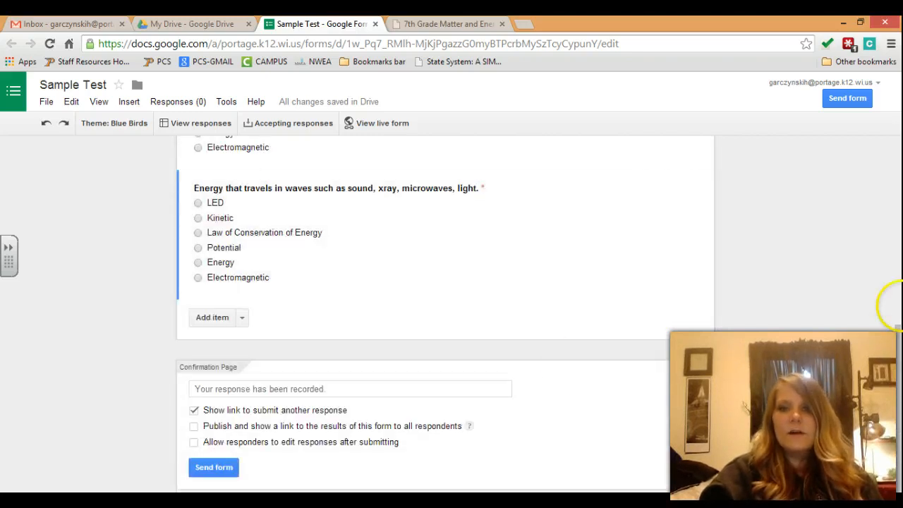
pyautogui.moveTo(898, 332); pyautogui.dragTo(900, 293)
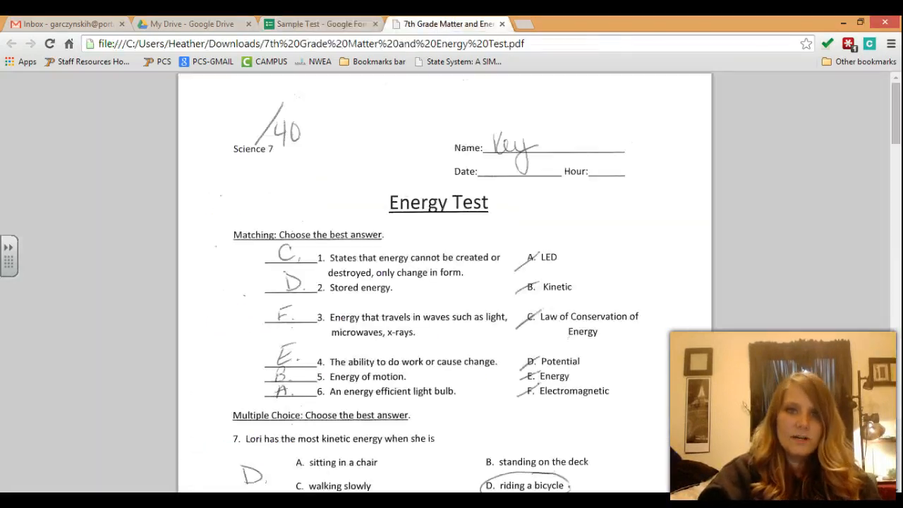
pyautogui.click(448, 24)
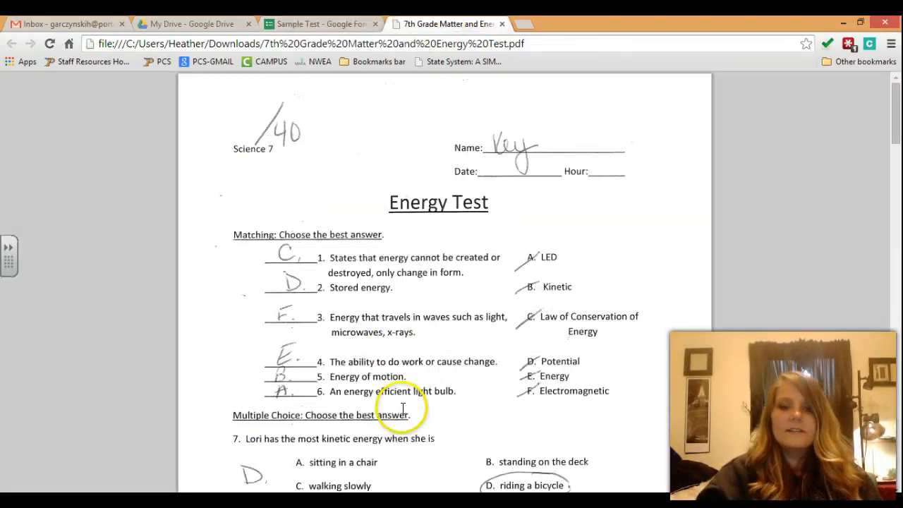
pyautogui.moveTo(896, 131); pyautogui.dragTo(899, 142)
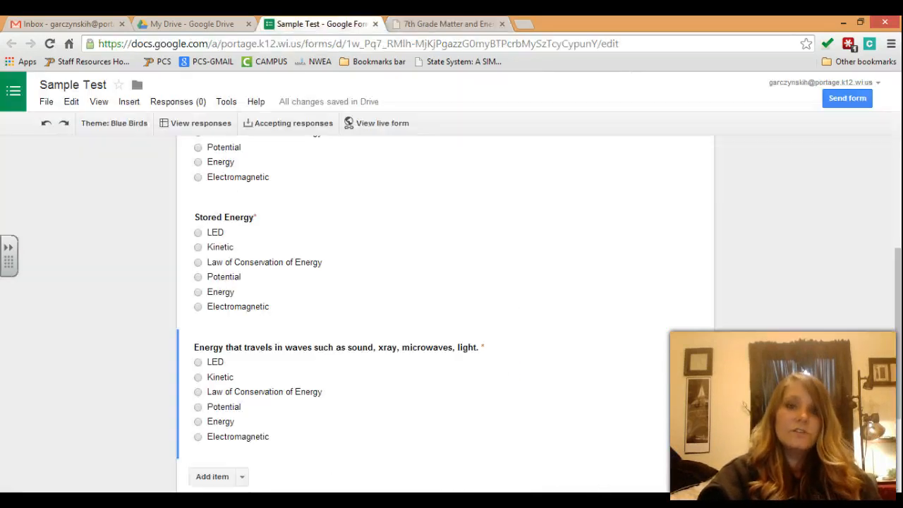
pyautogui.click(317, 24)
pyautogui.click(900, 235)
pyautogui.moveTo(900, 235); pyautogui.dragTo(900, 390)
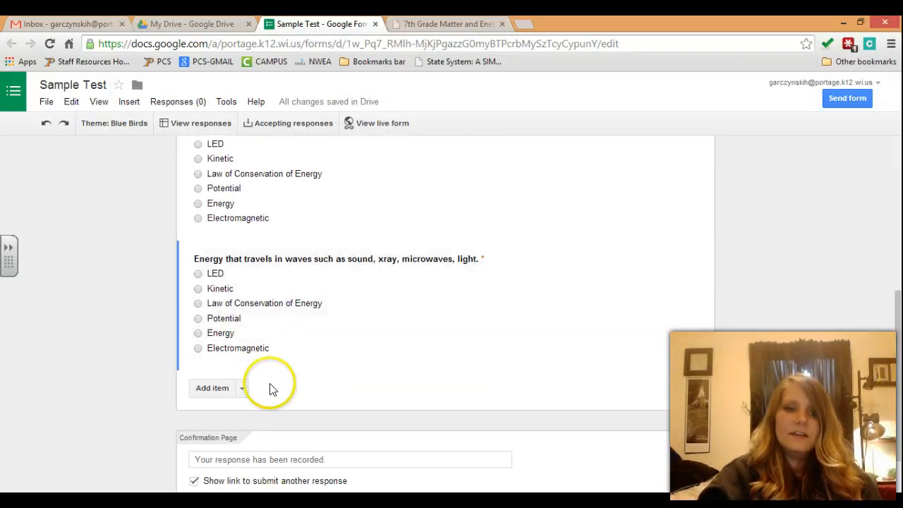
# Step: Insert a page break titled 'Multiple Choice Questions' described 'Choose the best answer for each question.'
pyautogui.click(243, 389)
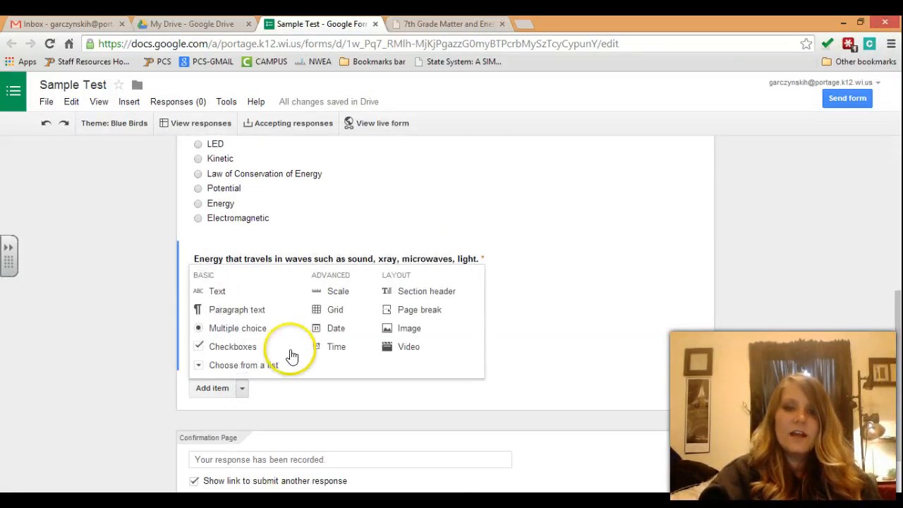
pyautogui.click(420, 311)
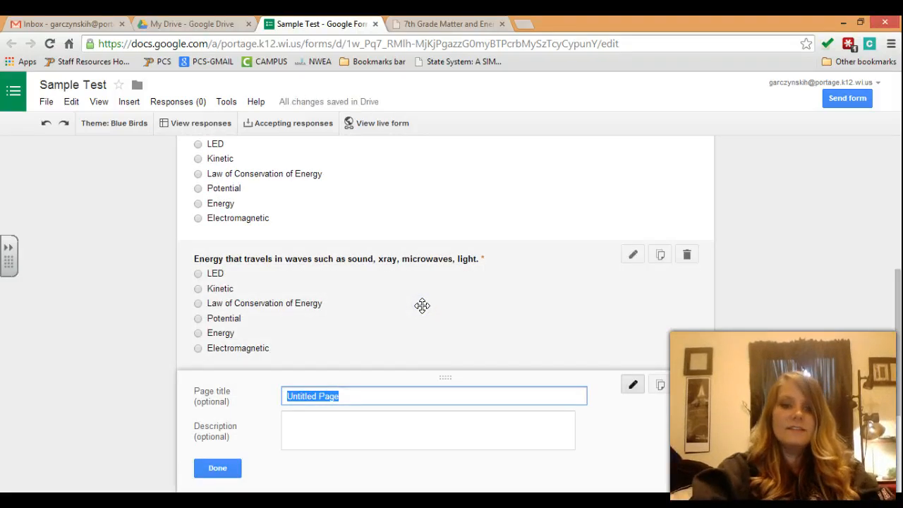
pyautogui.write('Multiple Ch')
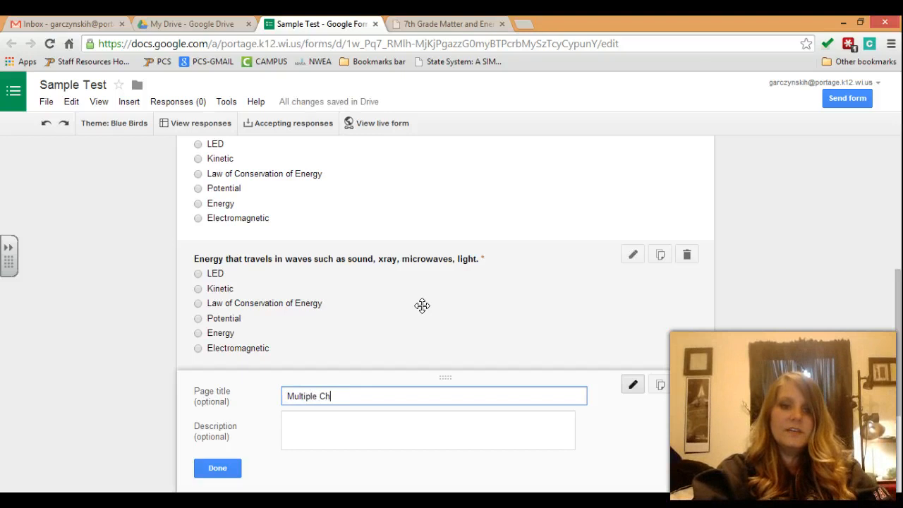
pyautogui.write('oice Questions')
pyautogui.press('Tab')
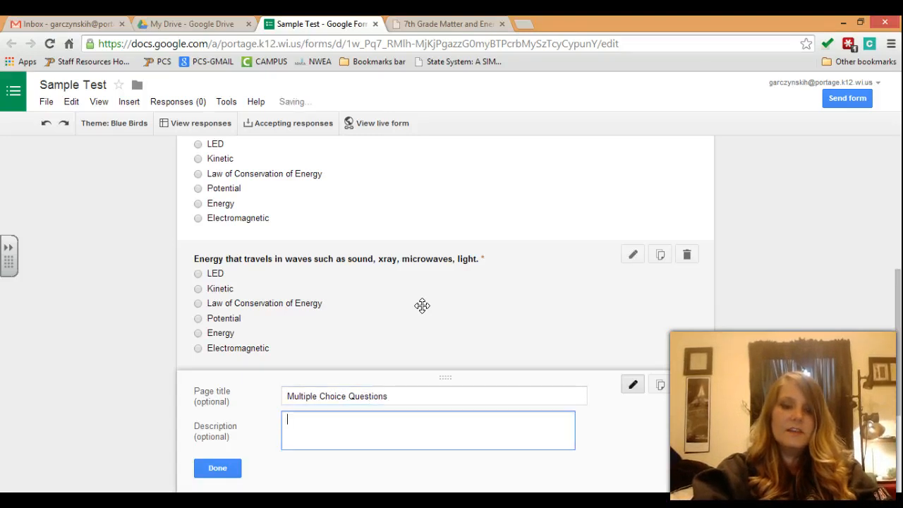
pyautogui.write('Choose the best answer for each question.')
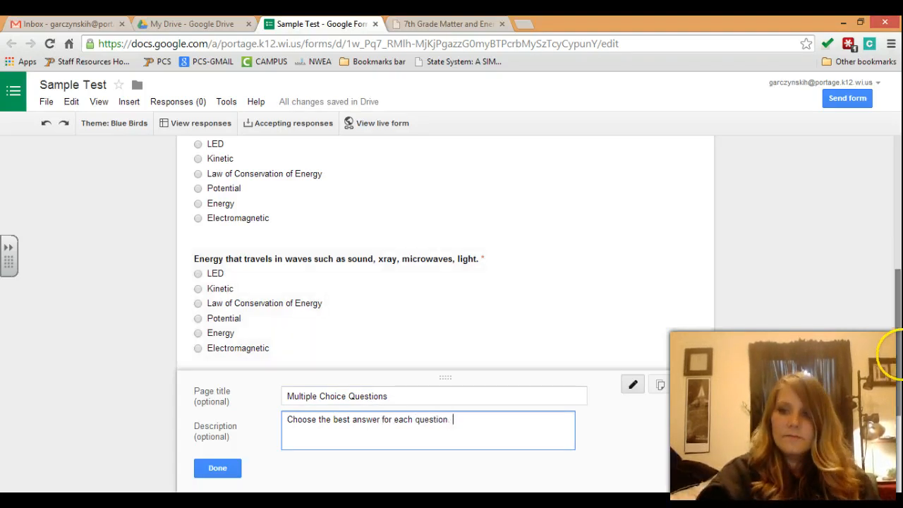
pyautogui.moveTo(898, 355); pyautogui.dragTo(899, 387)
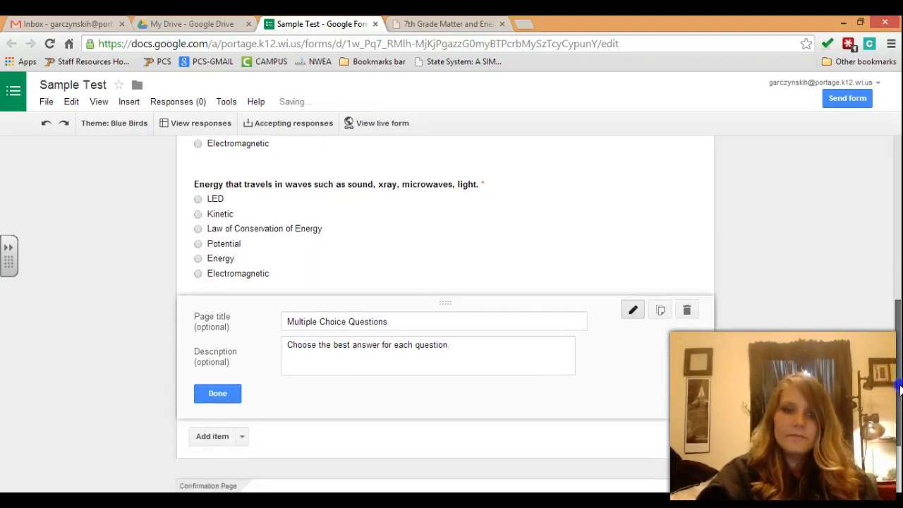
pyautogui.click(220, 396)
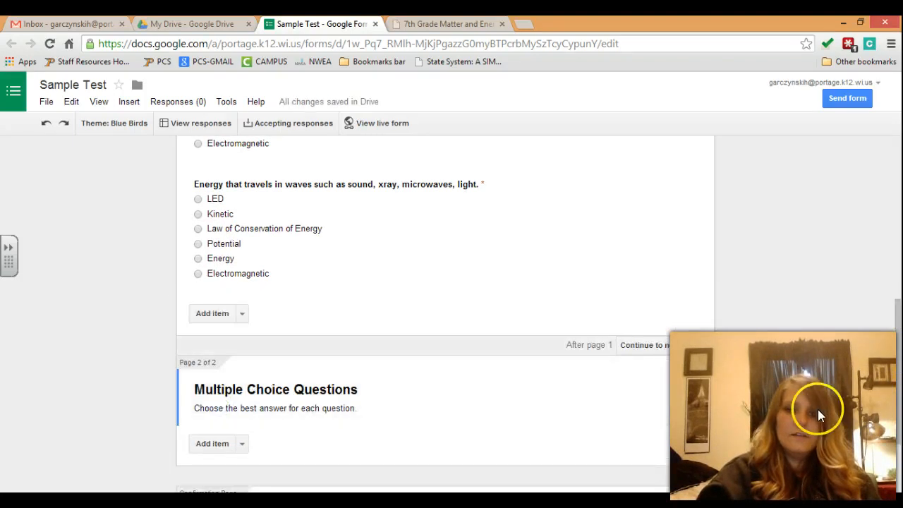
# Step: Add a multiple-choice question to page 2
pyautogui.moveTo(895, 310); pyautogui.dragTo(897, 364)
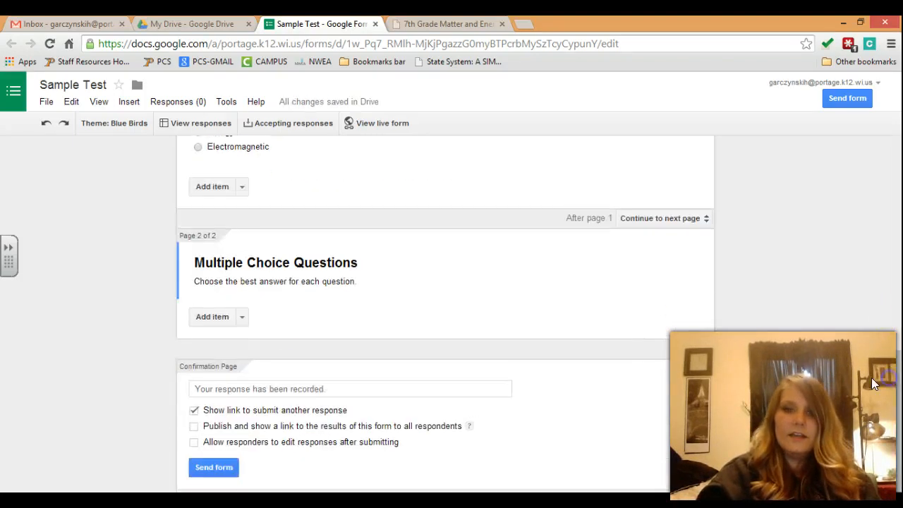
pyautogui.click(241, 318)
pyautogui.click(240, 393)
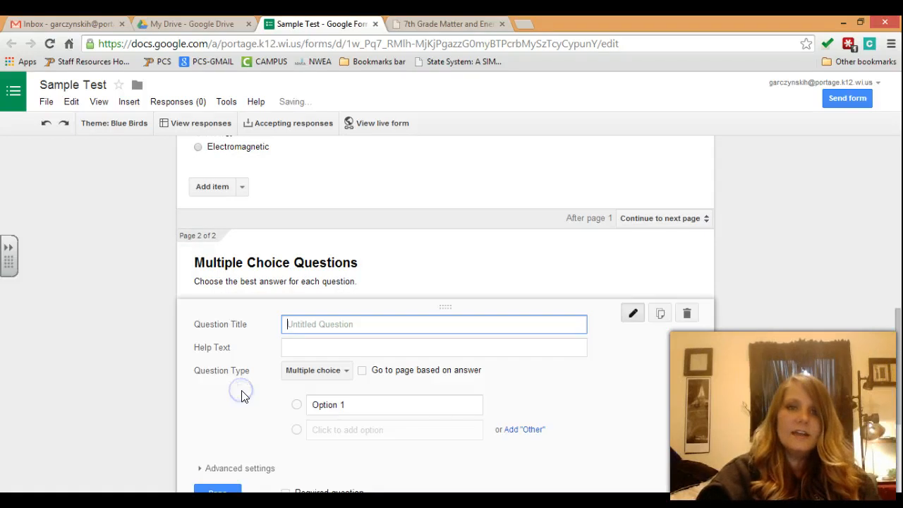
# Step: Title the new question 'Lori has the most kinetic energy' from the test PDF
pyautogui.click(437, 24)
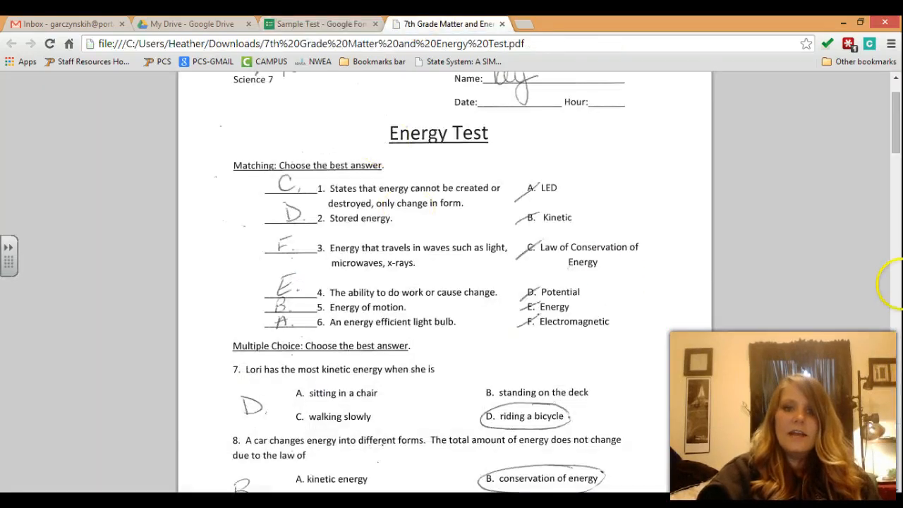
pyautogui.moveTo(900, 120); pyautogui.dragTo(900, 154)
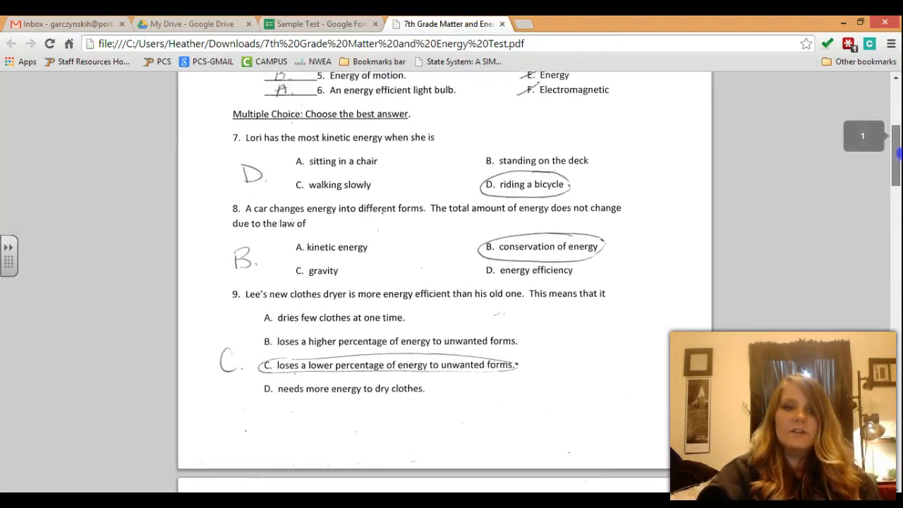
pyautogui.click(293, 24)
pyautogui.write('Lori has the most kinetic energy when she is...')
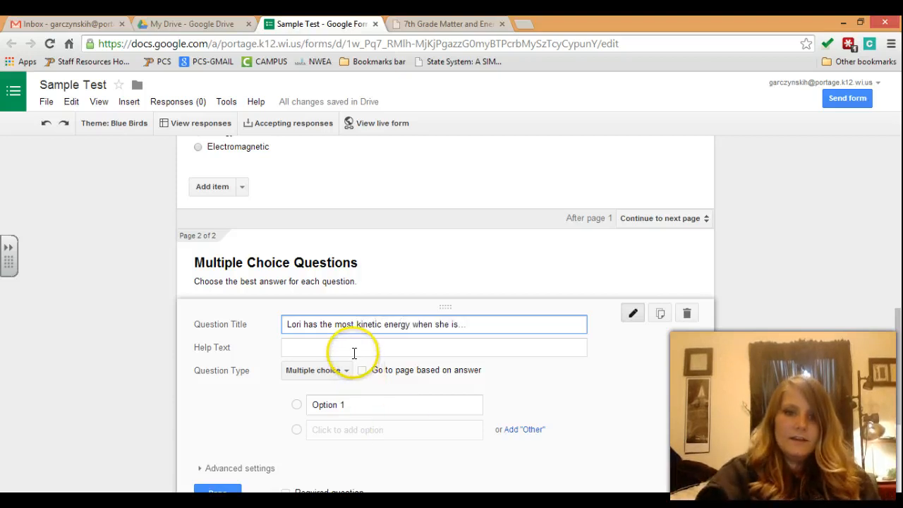
pyautogui.click(354, 347)
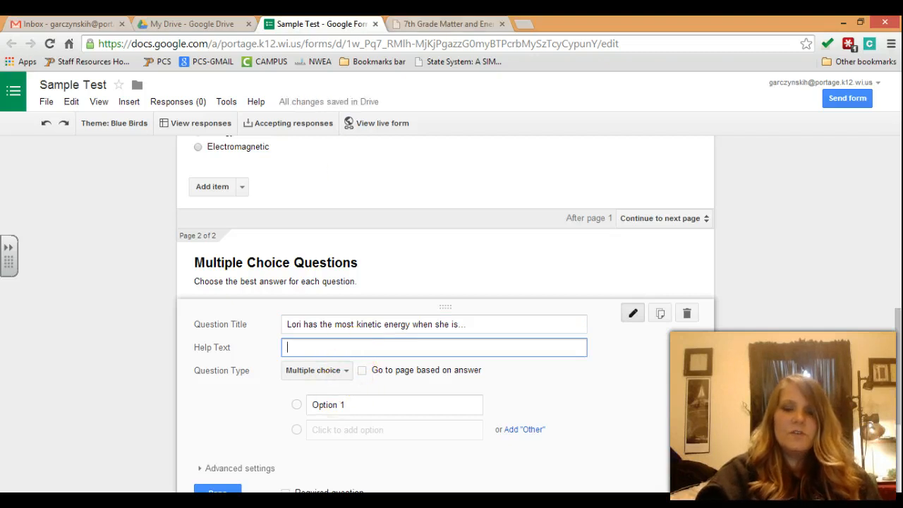
# Step: Enter the choices 'Sitting in a chair' and 'Standing on the deck'
pyautogui.click(445, 23)
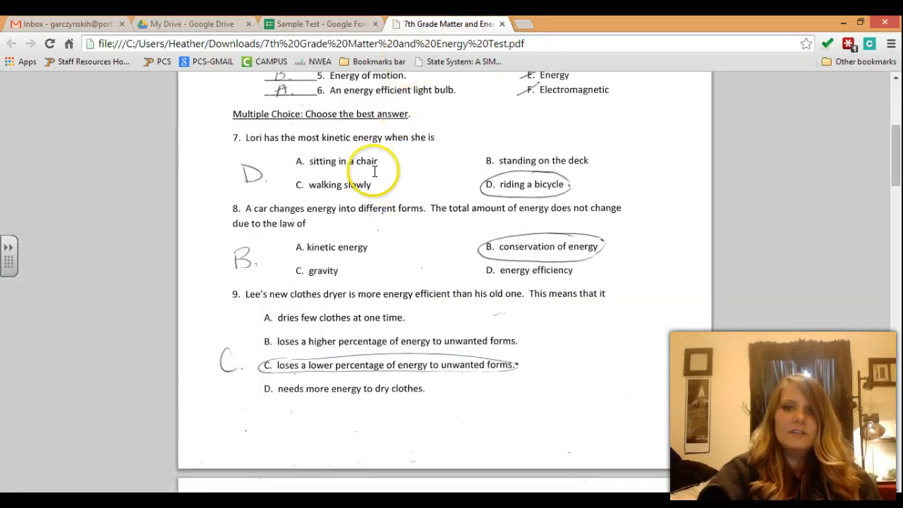
pyautogui.click(321, 23)
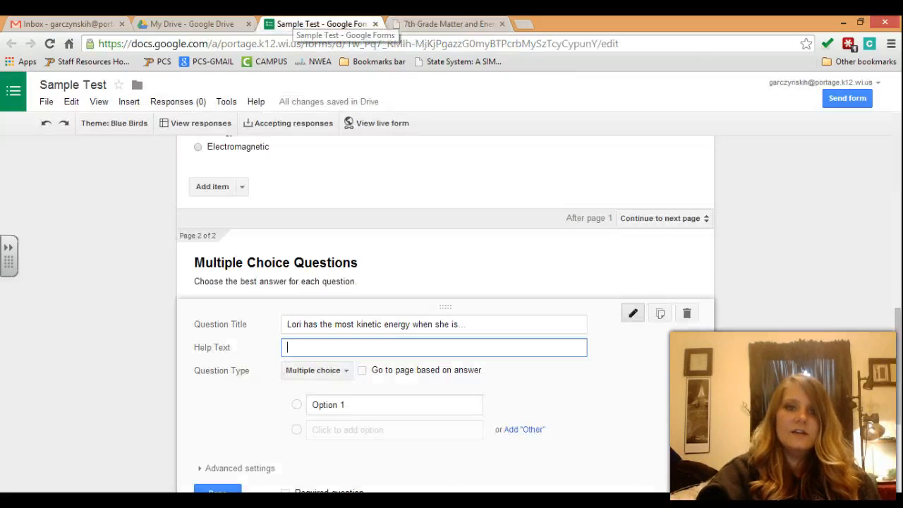
pyautogui.click(390, 397)
pyautogui.write('Sitting in a chair')
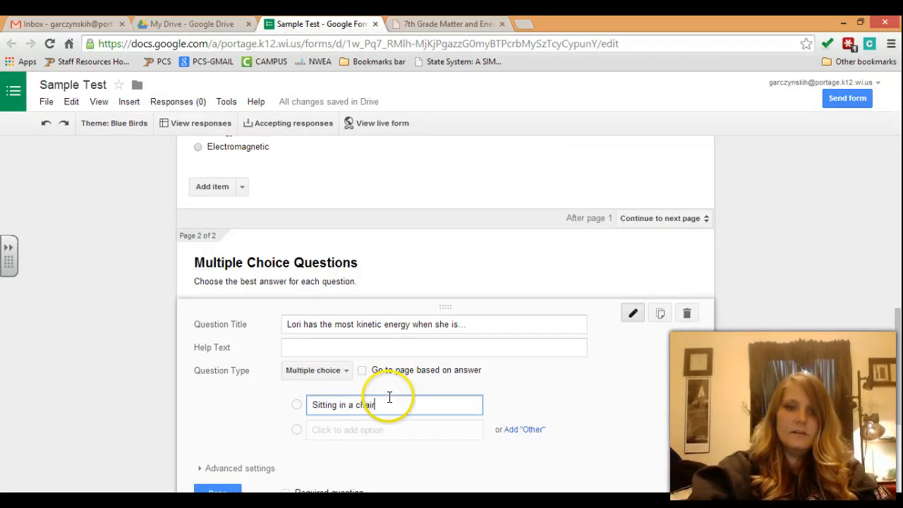
pyautogui.press('Return')
pyautogui.write('Standing on the dec')
pyautogui.press('Return')
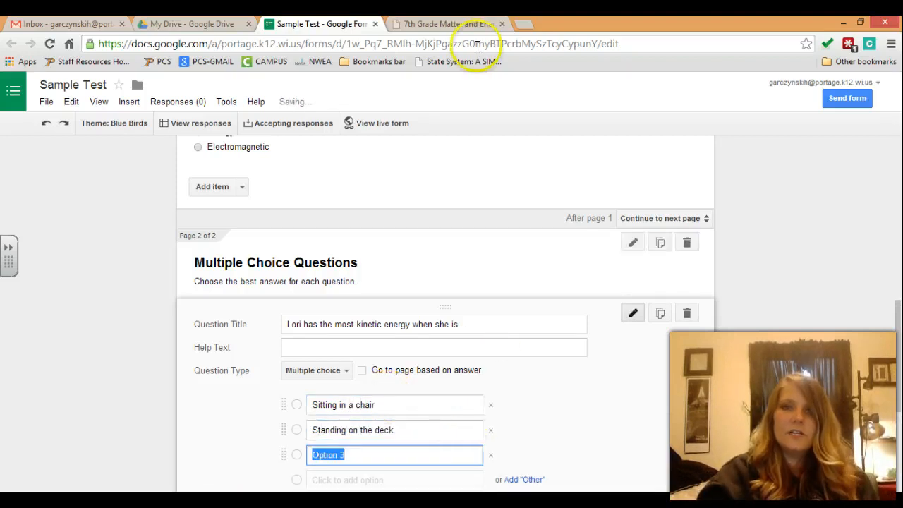
# Step: Add 'Walking slowly' and 'Riding a bicycle' as choices and finish the question
pyautogui.click(460, 24)
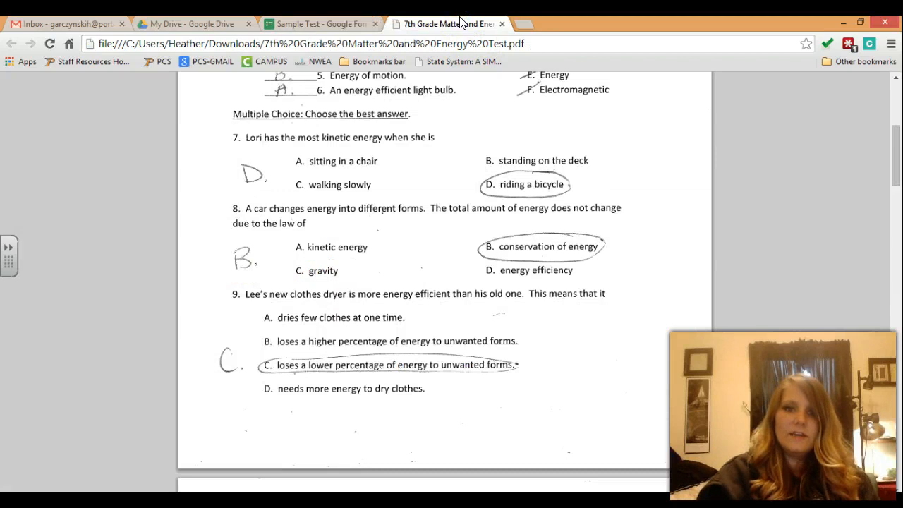
pyautogui.click(305, 23)
pyautogui.write('Walking slowly')
pyautogui.press('Return')
pyautogui.write('ri')
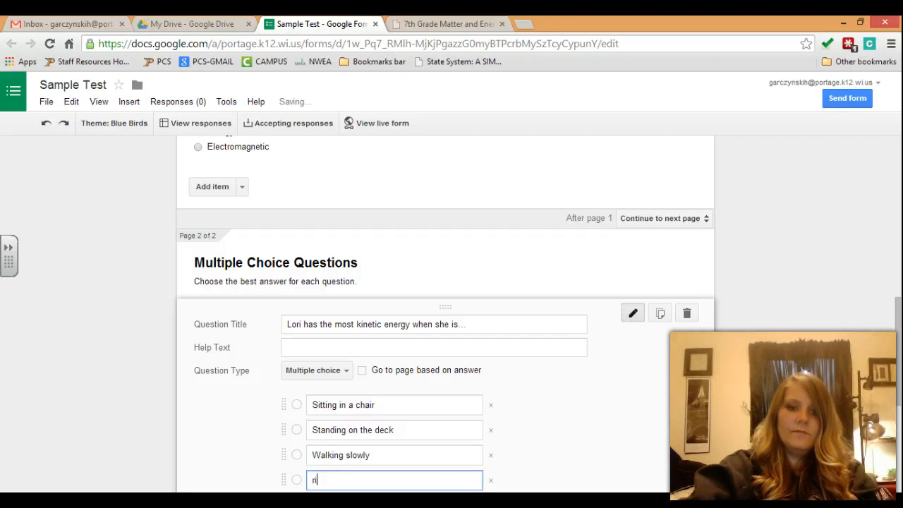
pyautogui.write('diing a bicycle')
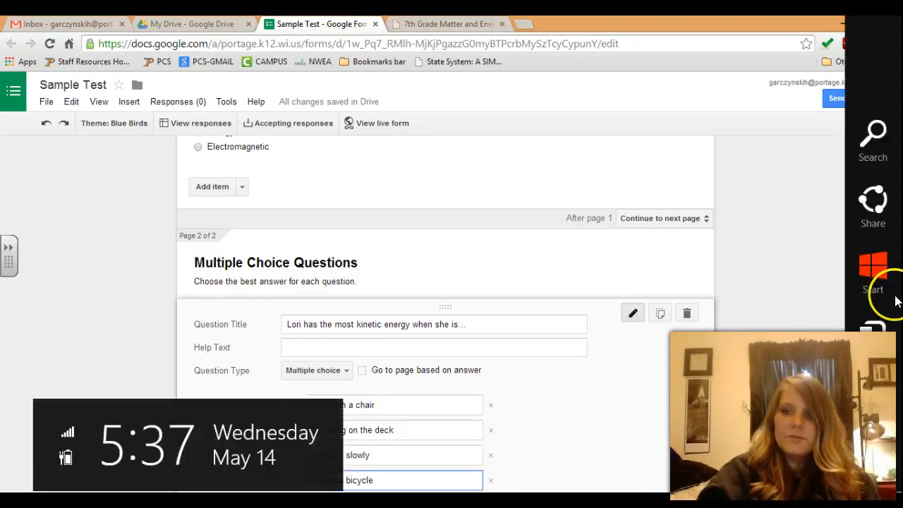
pyautogui.click(782, 300)
pyautogui.scroll(-3, 893, 321)
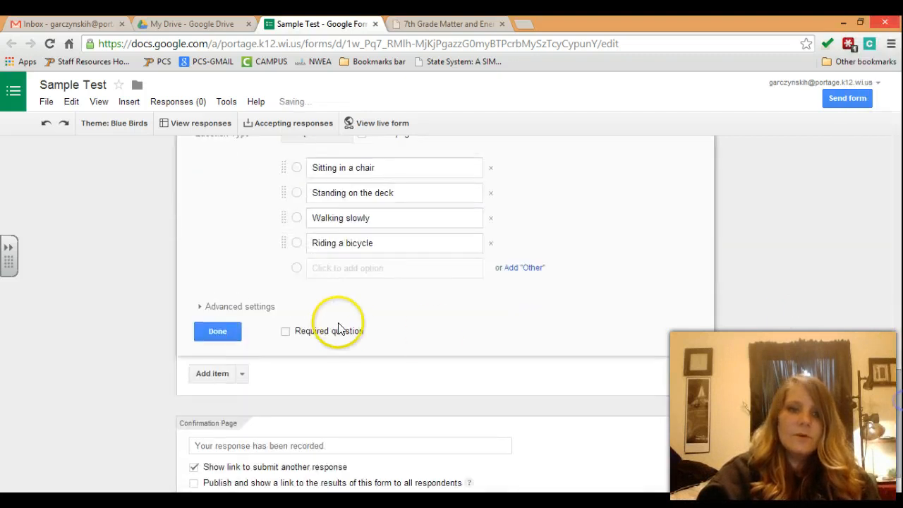
pyautogui.click(218, 331)
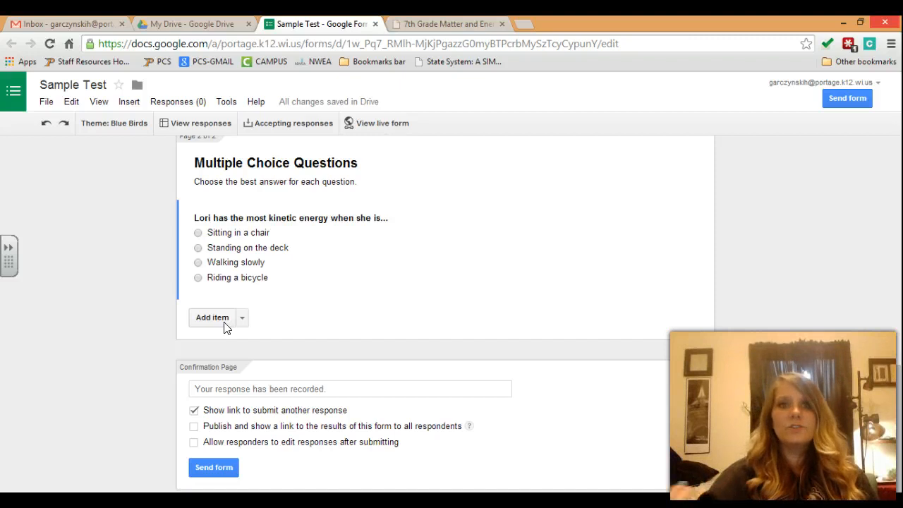
pyautogui.click(241, 318)
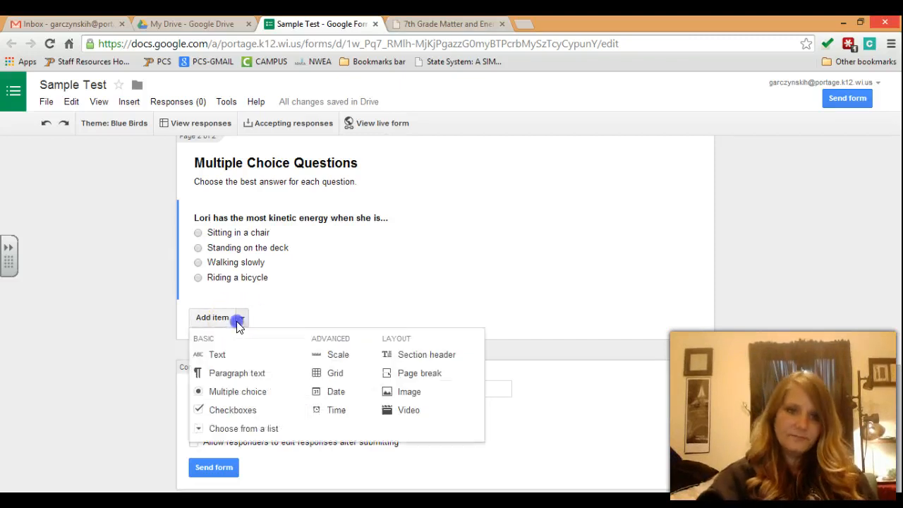
# Step: Insert a 'Short Answer' page described 'Using complete sentences, answer the following questions in 3-5 sentences.'
pyautogui.click(413, 373)
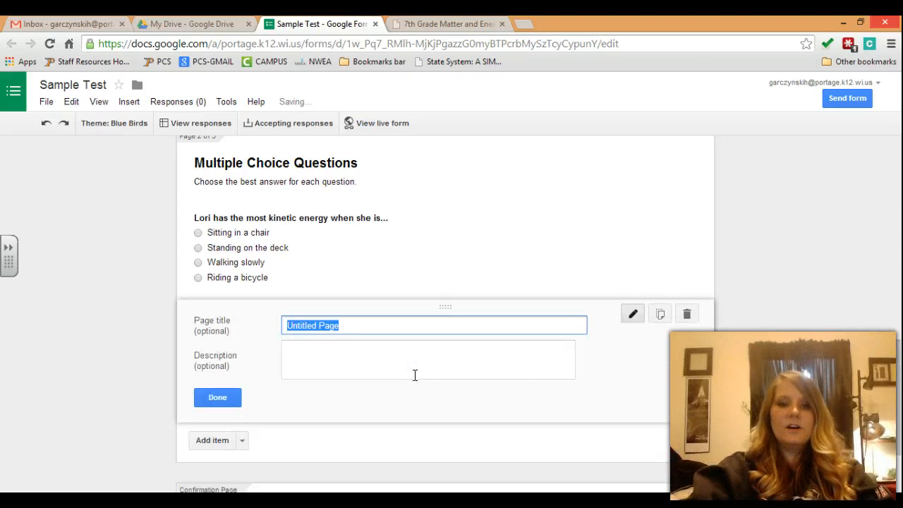
pyautogui.write('Short Answer')
pyautogui.press('Tab')
pyautogui.write('As')
pyautogui.press('BackSpace')
pyautogui.press('BackSpace')
pyautogui.write('Using complete sentences, answer the following questions in 3-5 sentn')
pyautogui.press('BackSpace')
pyautogui.write('ences')
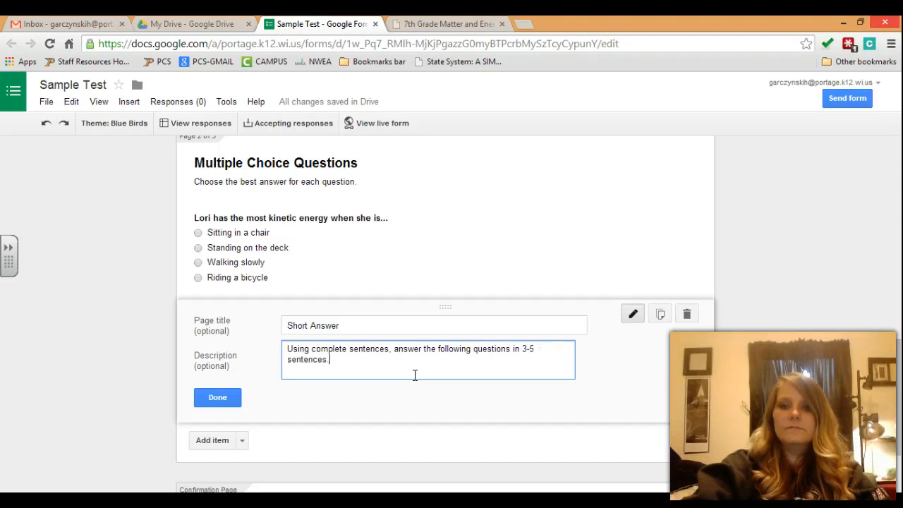
pyautogui.write('.')
pyautogui.click(217, 398)
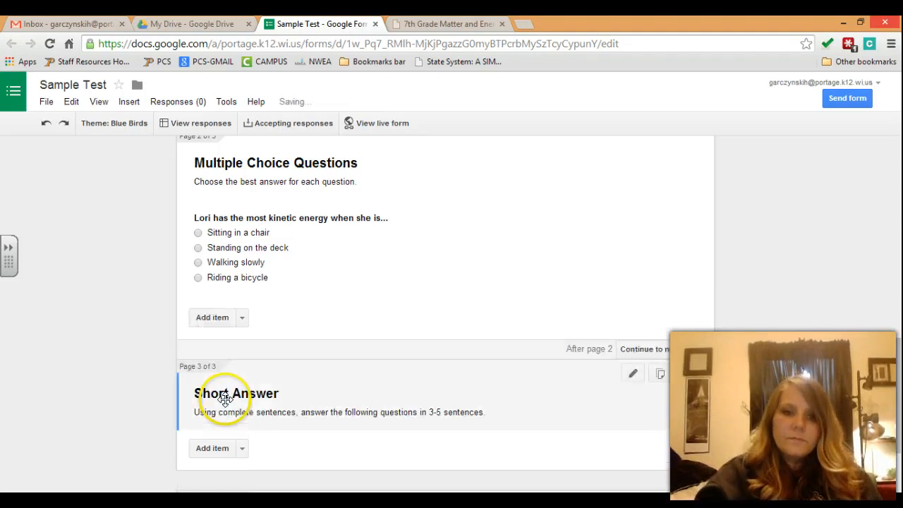
pyautogui.scroll(-2, 389, 382)
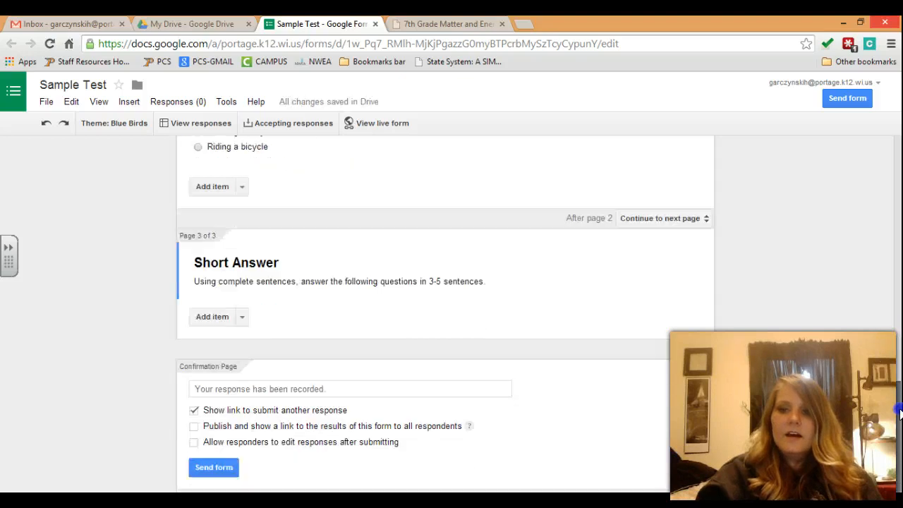
pyautogui.click(242, 317)
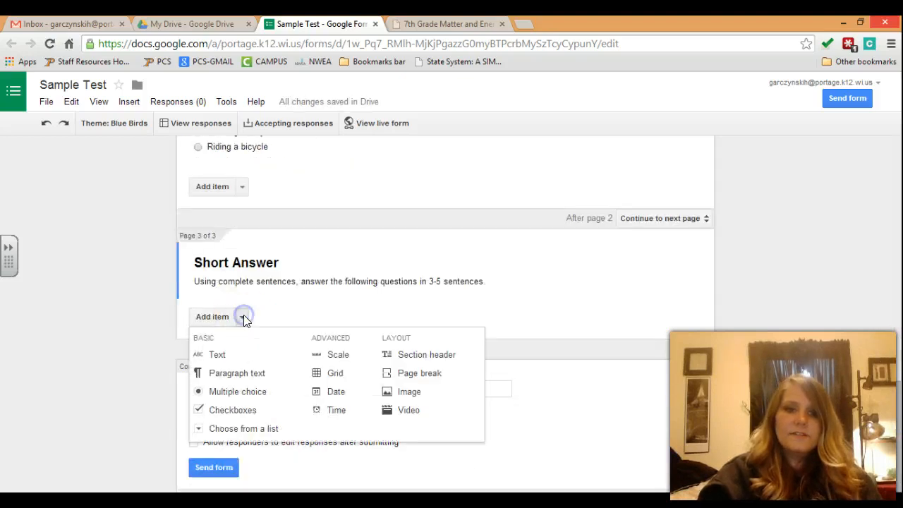
# Step: Add a paragraph question 'Explain how your group completed the lab using cars and ramps.' with hint 'Hint: discuss potential and kinetic energy'
pyautogui.click(237, 373)
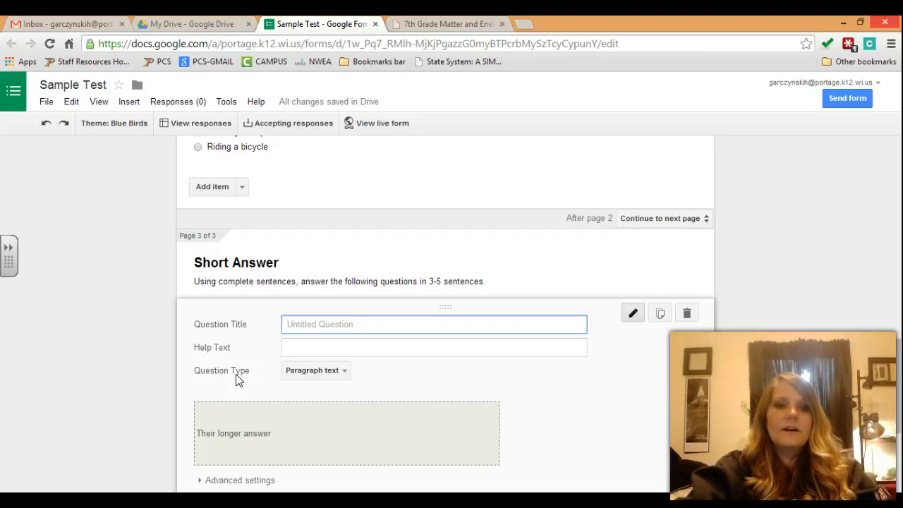
pyautogui.write('Exp')
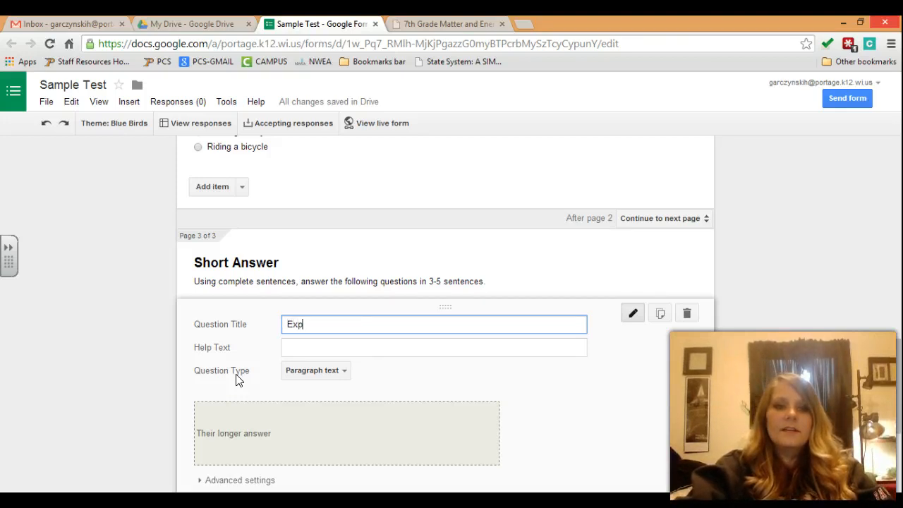
pyautogui.write('lain how your g')
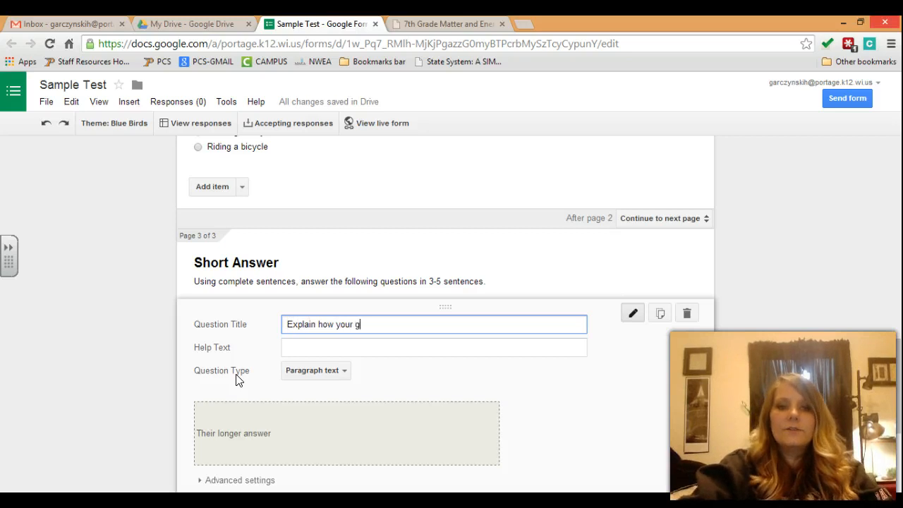
pyautogui.write('roup complete the')
pyautogui.press('BackSpace')
pyautogui.press('BackSpace')
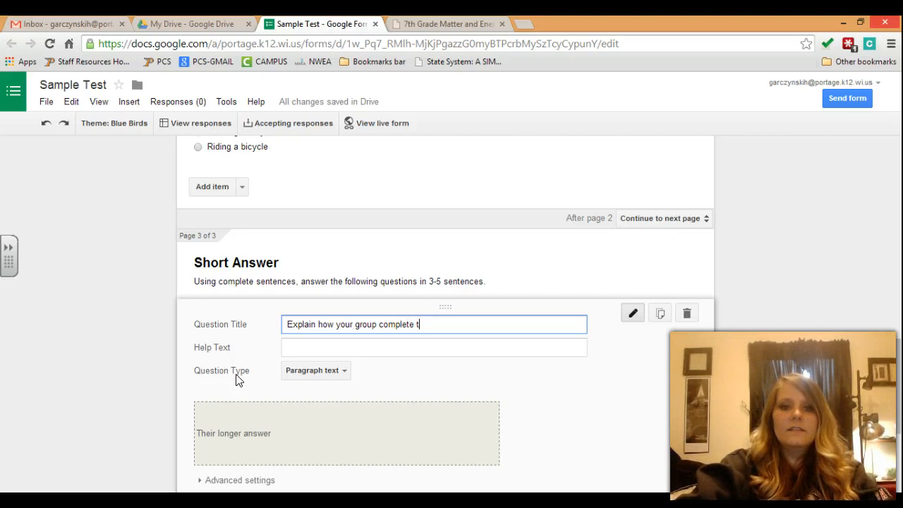
pyautogui.press('BackSpace')
pyautogui.press('BackSpace')
pyautogui.write('d the lab')
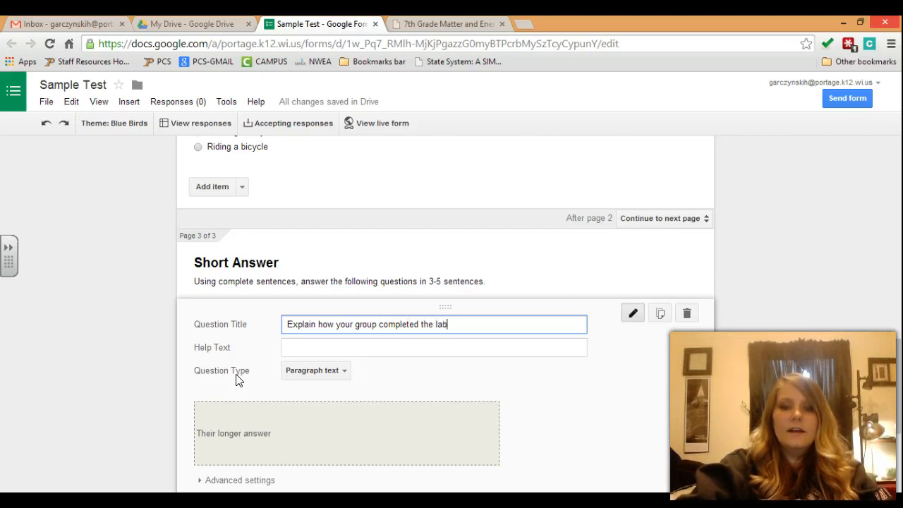
pyautogui.write(' using cars and ramps')
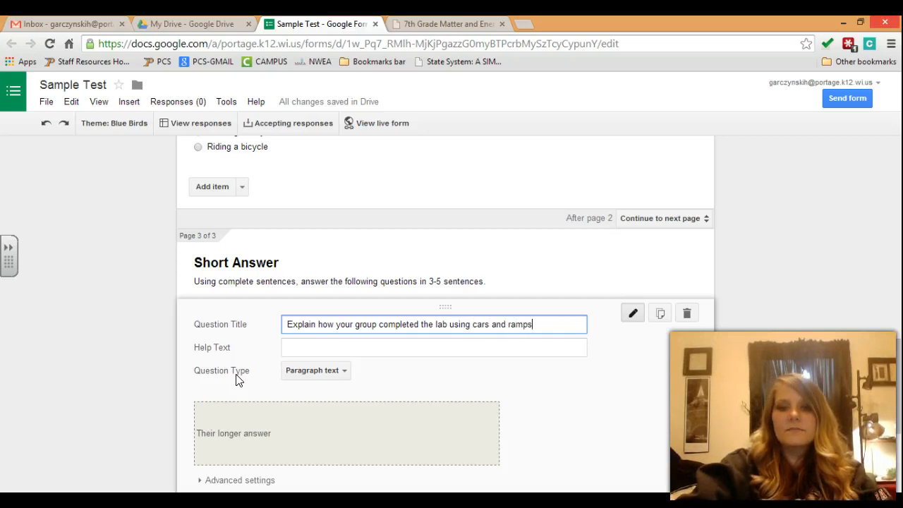
pyautogui.write('.')
pyautogui.press('Tab')
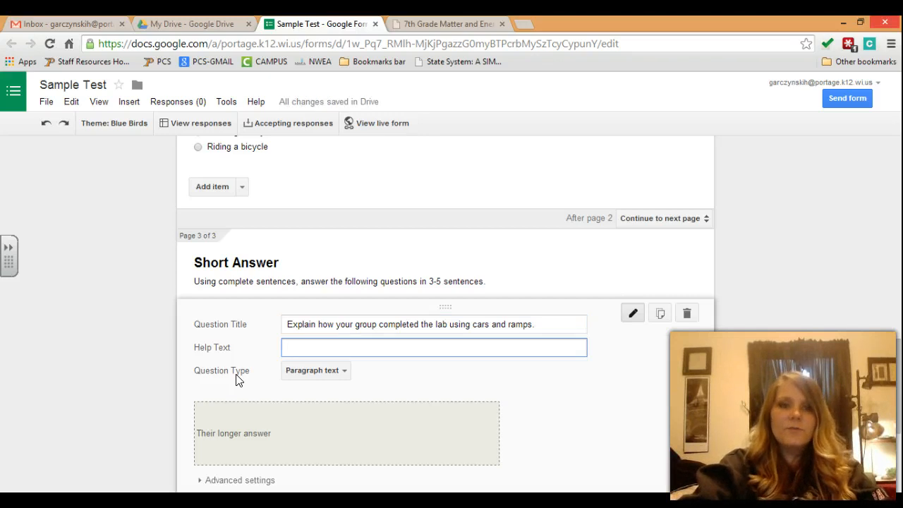
pyautogui.write('Hint: discuss potential and kinetic energy')
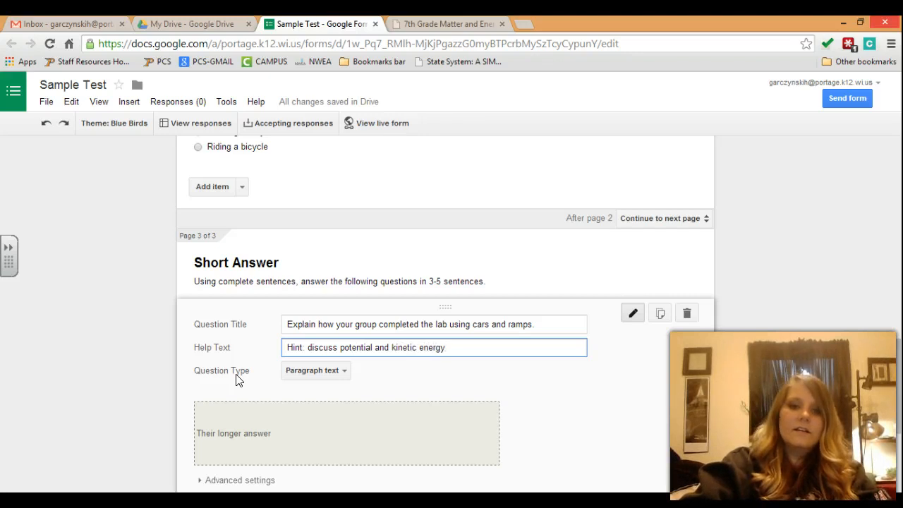
# Step: Keep the question as Paragraph text, mark it required, and finish editing it
pyautogui.click(325, 381)
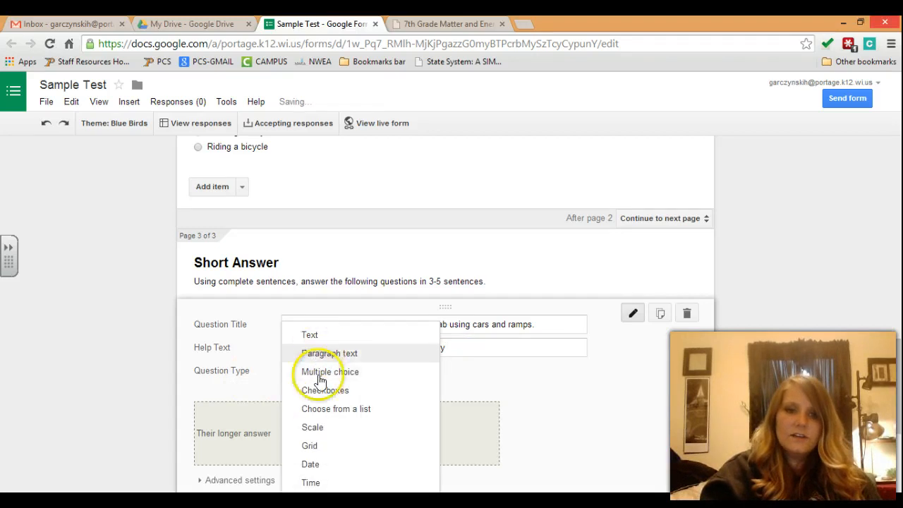
pyautogui.click(252, 417)
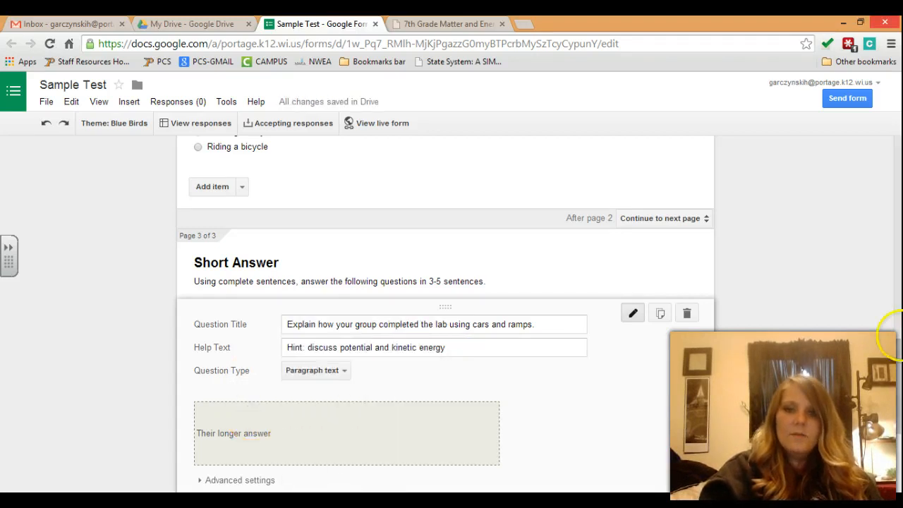
pyautogui.scroll(-1, 444, 317)
pyautogui.scroll(-1, 445, 317)
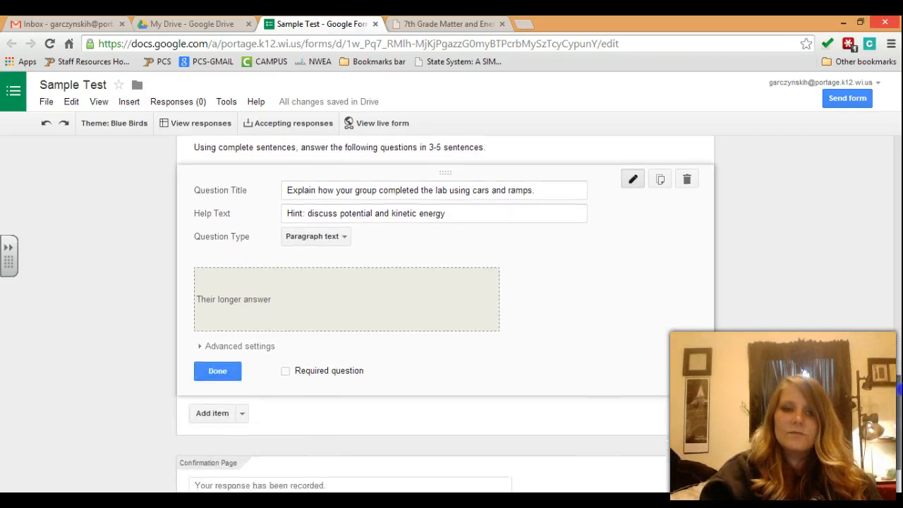
pyautogui.click(286, 362)
pyautogui.click(219, 362)
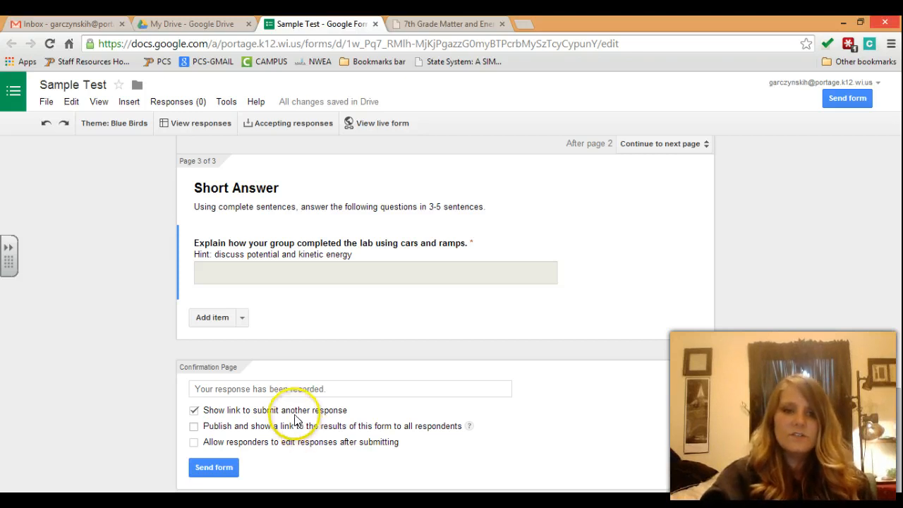
# Step: Start emailing the form and add your own school address as the recipient
pyautogui.click(216, 473)
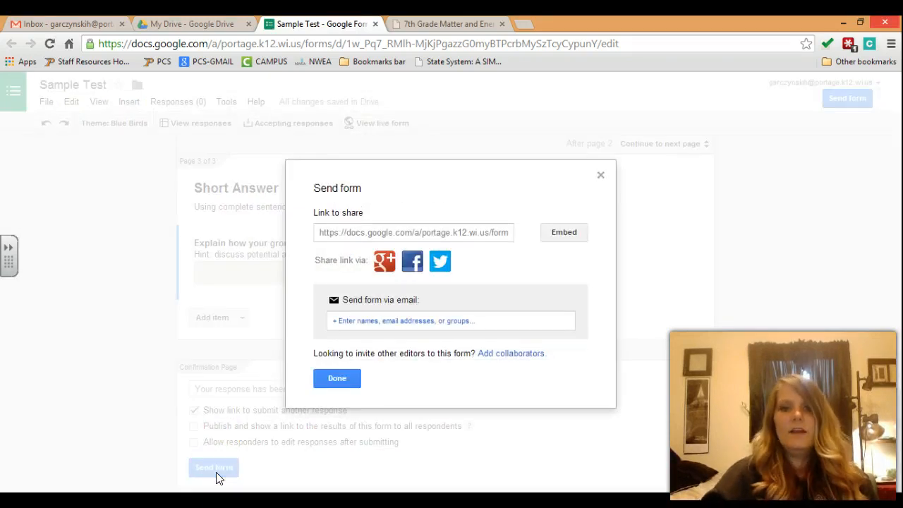
pyautogui.click(422, 322)
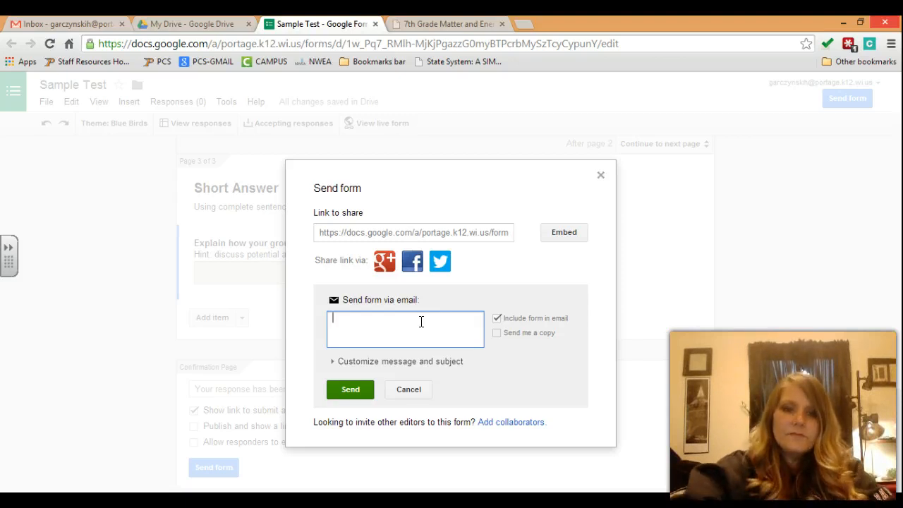
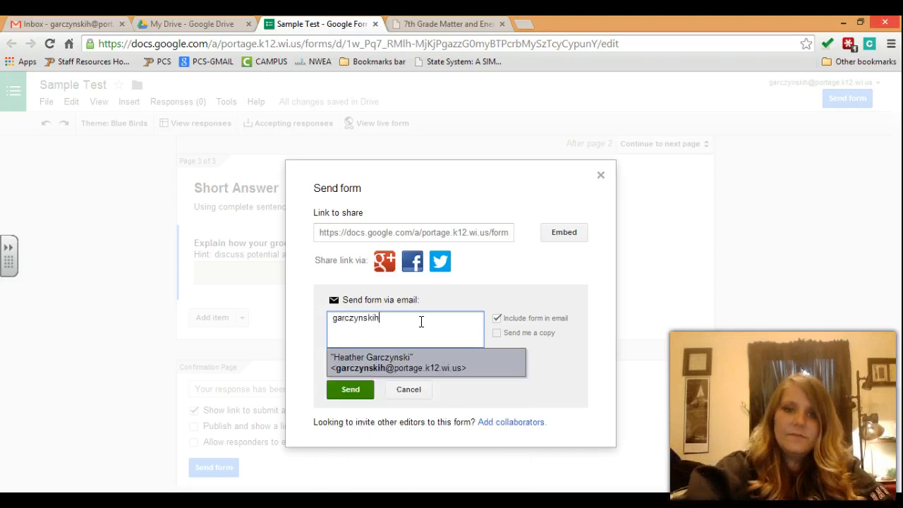
pyautogui.click(444, 368)
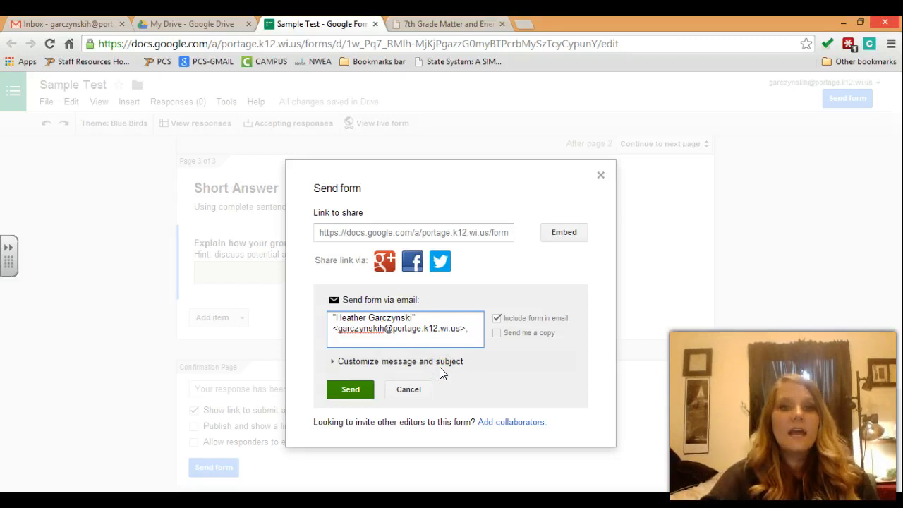
# Step: View and select the form's iframe embed code, then close the embed options
pyautogui.click(569, 235)
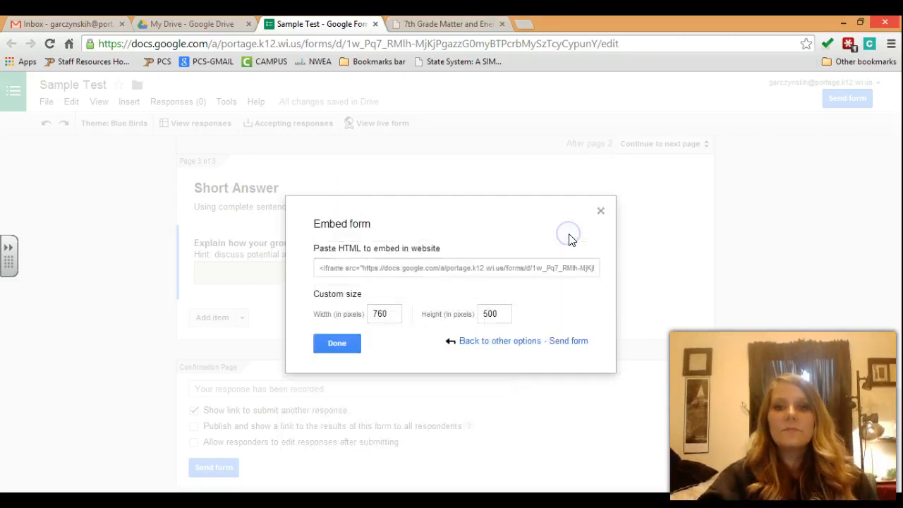
pyautogui.click(504, 271)
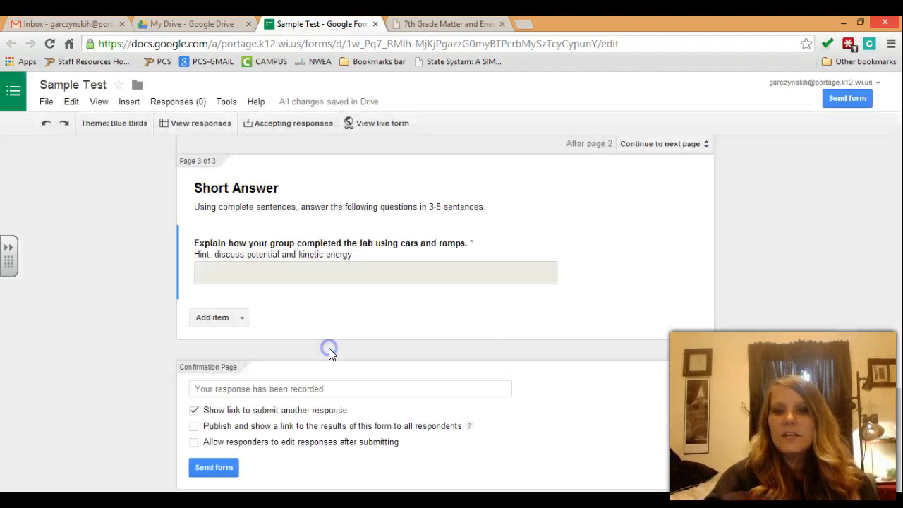
pyautogui.click(330, 346)
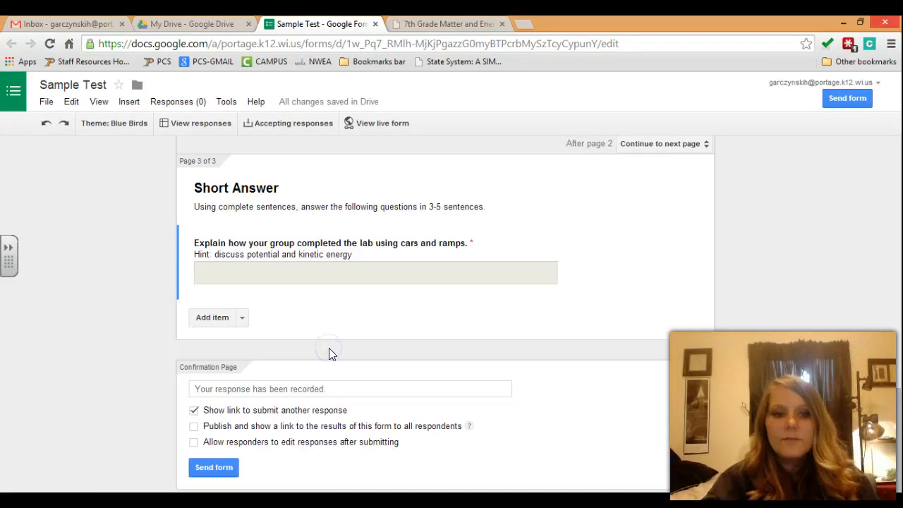
# Step: Reopen the send options and add your school address as the recipient again
pyautogui.click(217, 468)
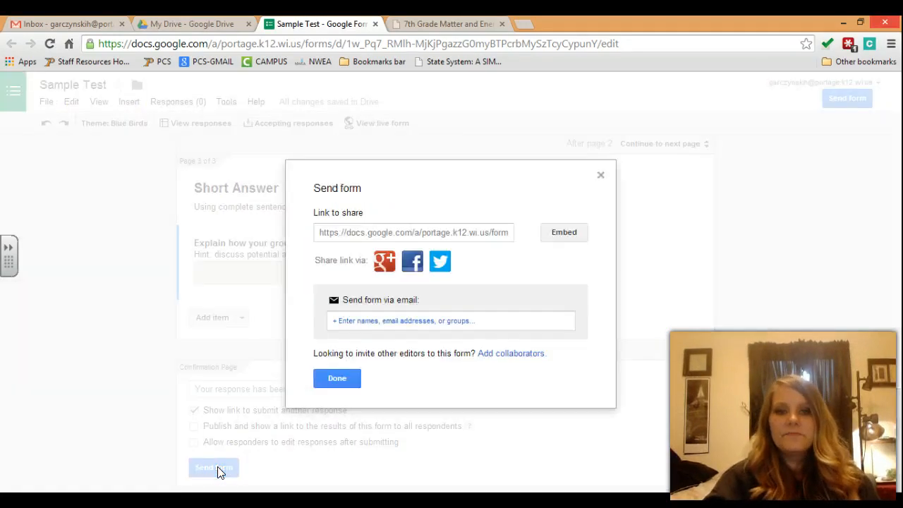
pyautogui.click(424, 326)
pyautogui.write('gar')
pyautogui.click(403, 360)
# Step: Send the form email, then toggle responses off and on, ending on Accepting responses
pyautogui.click(345, 392)
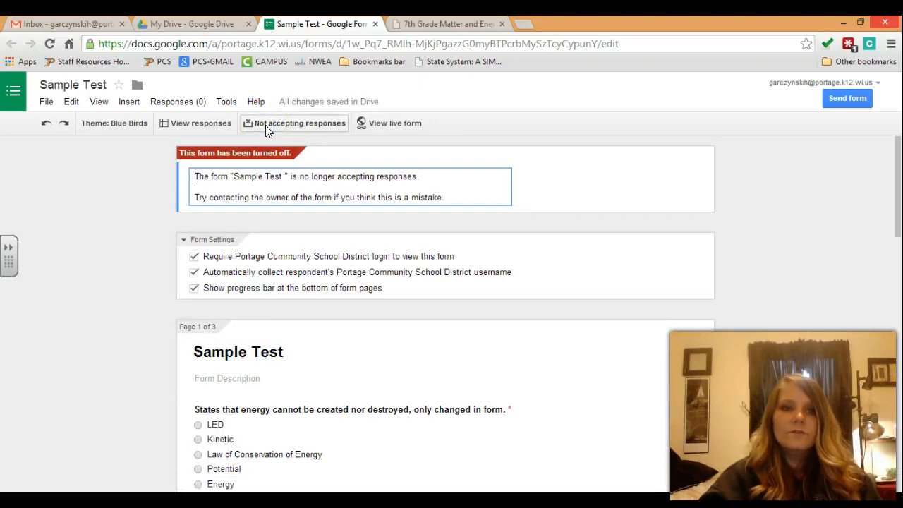
pyautogui.click(266, 125)
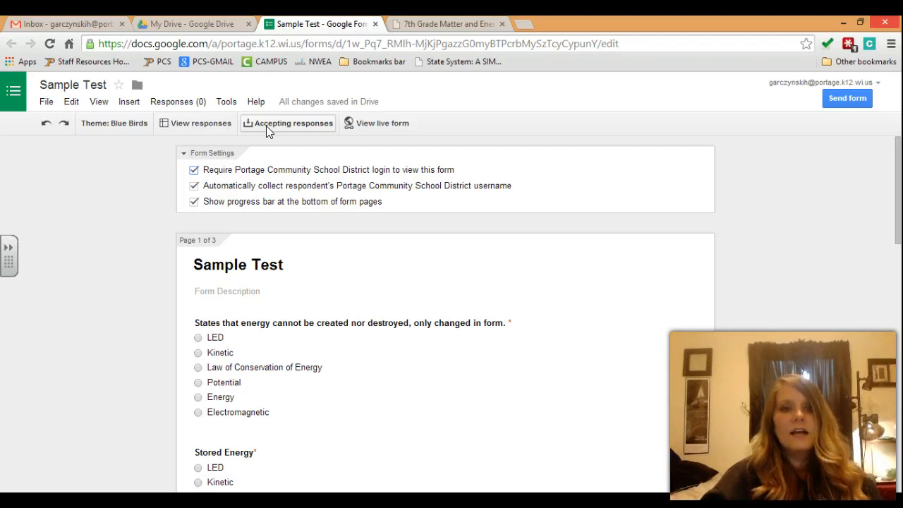
pyautogui.click(266, 125)
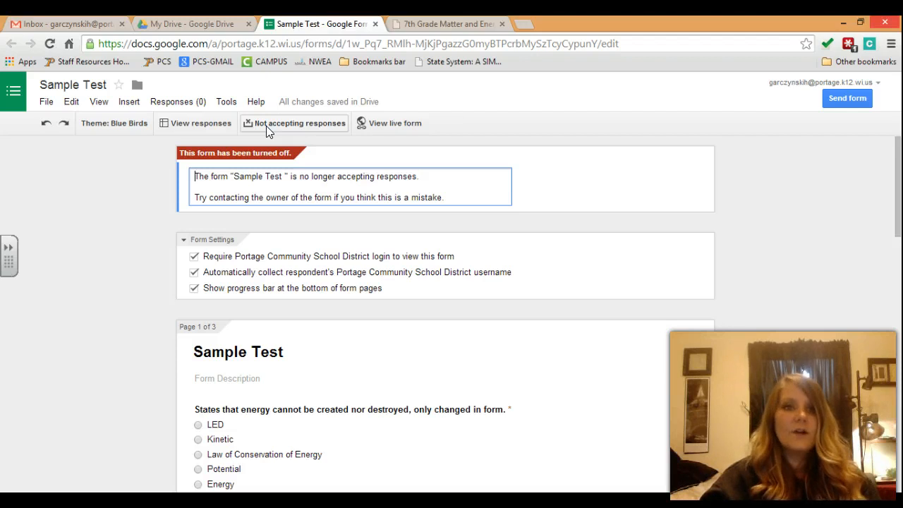
pyautogui.click(266, 126)
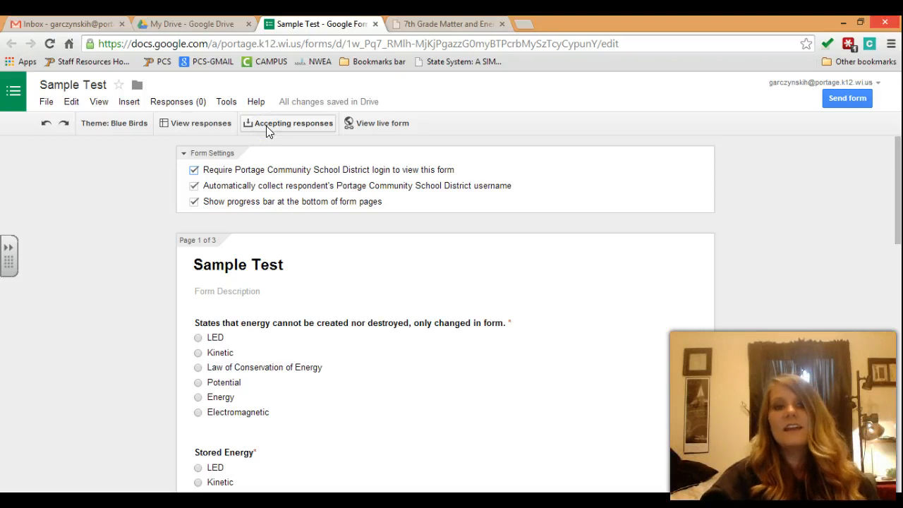
pyautogui.click(266, 125)
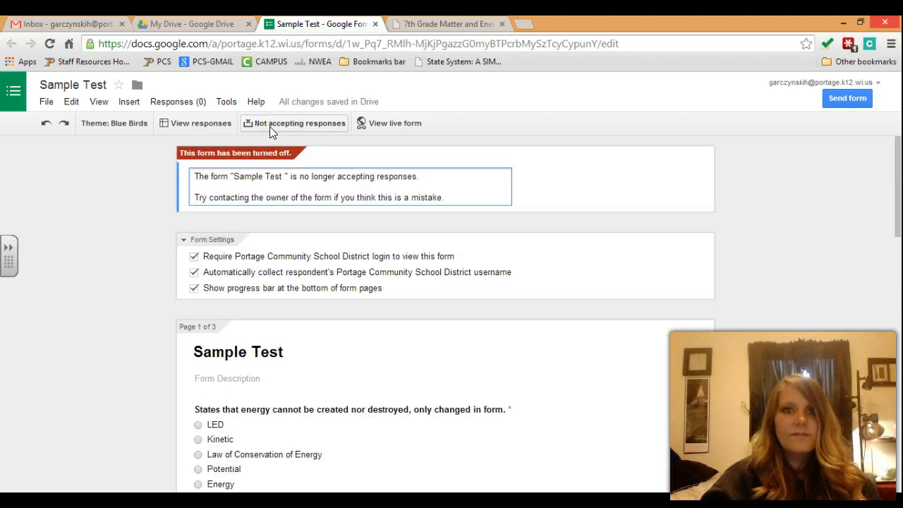
pyautogui.click(270, 126)
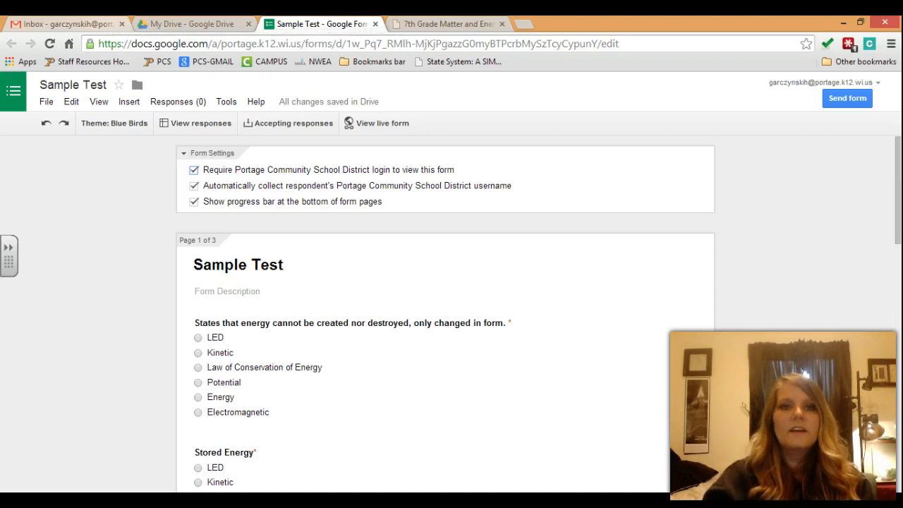
pyautogui.click(402, 122)
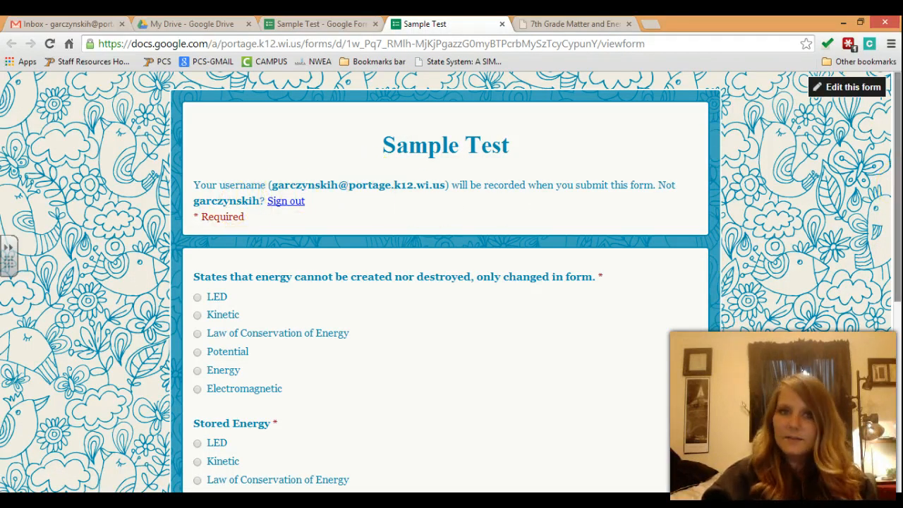
# Step: Scroll through the live Sample Test form, with its username notice and 33% progress bar
pyautogui.moveTo(897, 185); pyautogui.dragTo(891, 382)
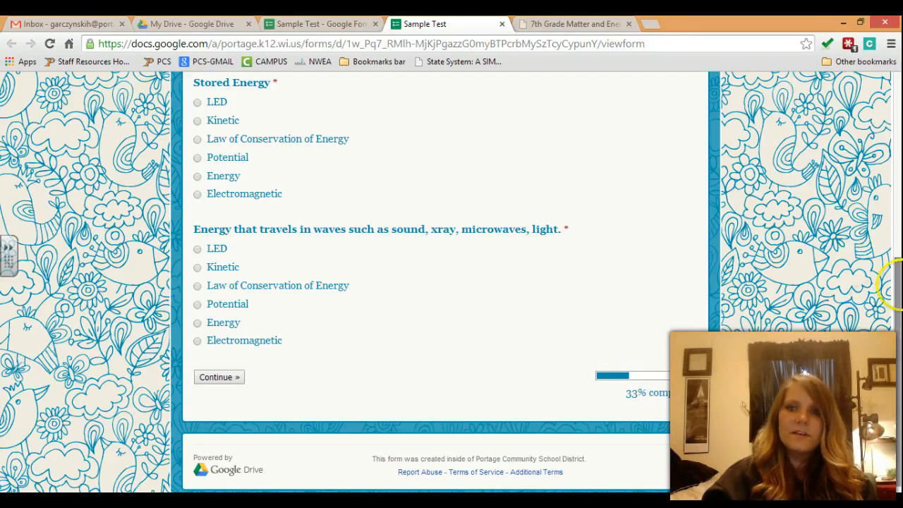
pyautogui.moveTo(896, 282); pyautogui.dragTo(896, 145)
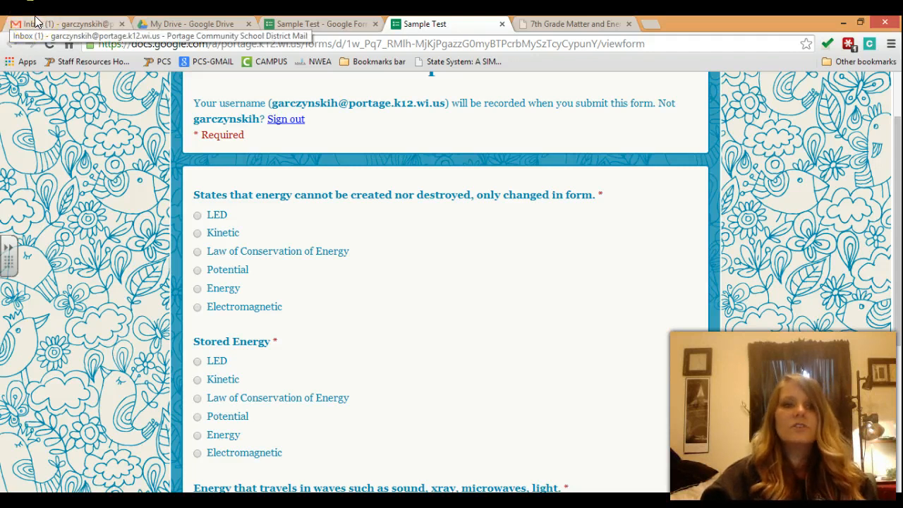
# Step: In Gmail, open the Sample Test email and launch the form from its link
pyautogui.click(34, 16)
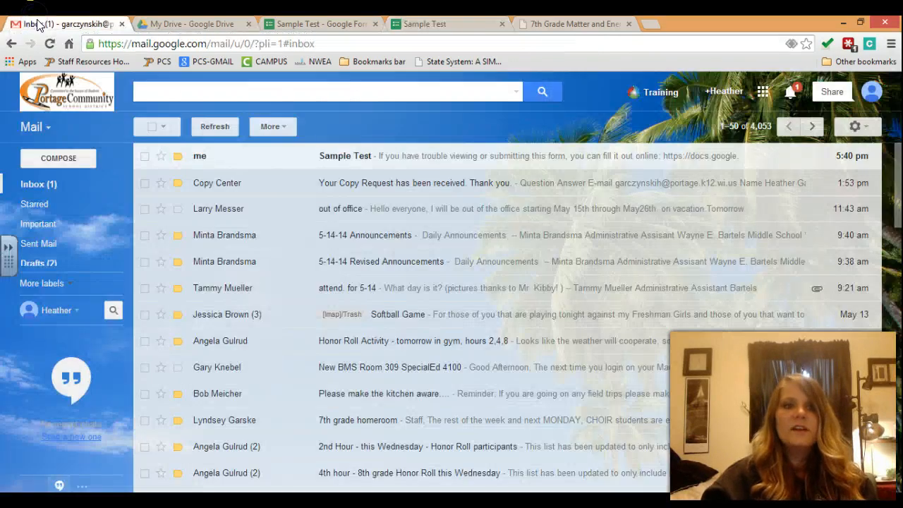
pyautogui.click(384, 160)
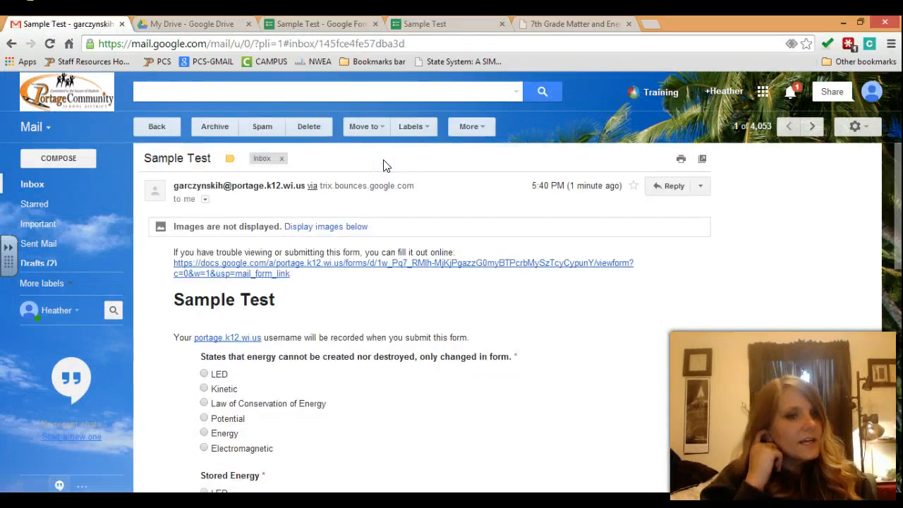
pyautogui.scroll(-6, 891, 283)
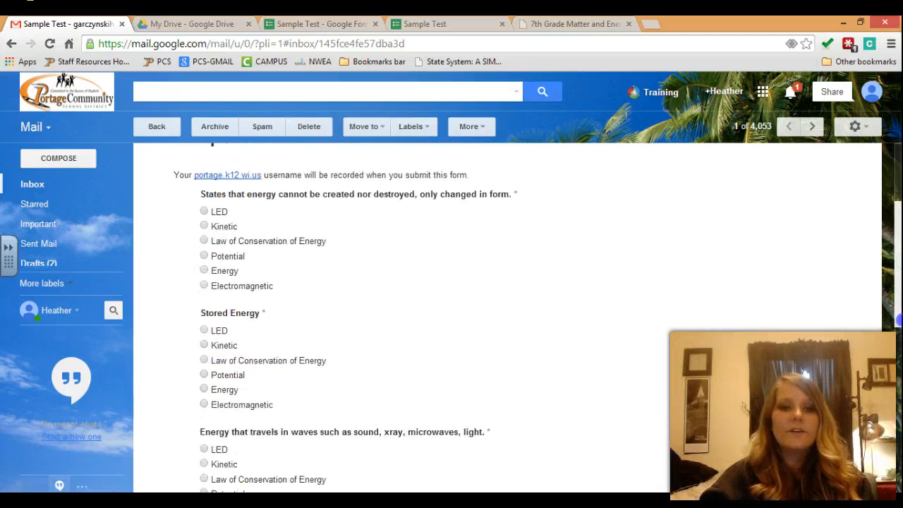
pyautogui.scroll(-1, 900, 392)
pyautogui.scroll(10, 899, 417)
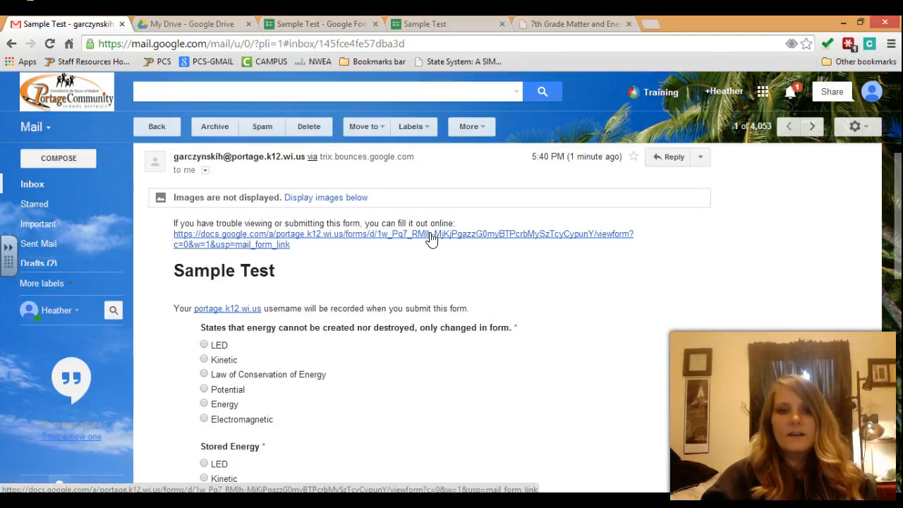
pyautogui.click(431, 236)
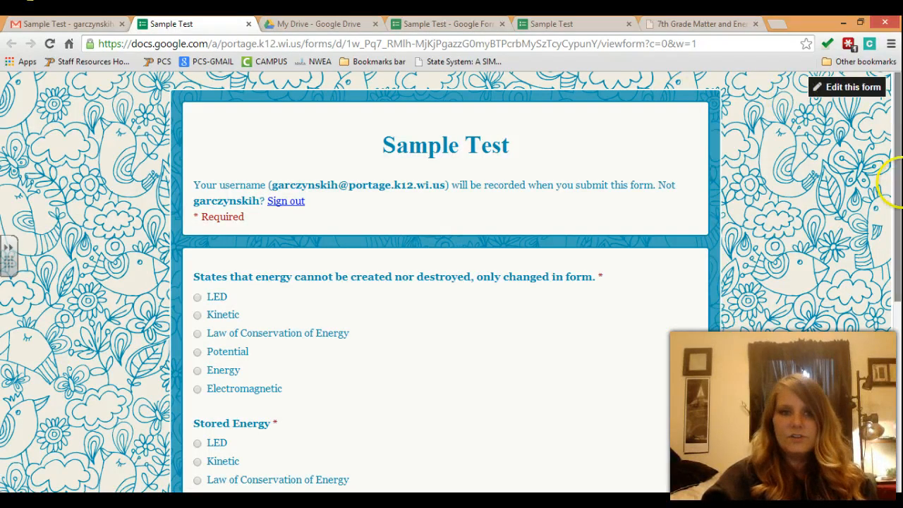
# Step: Answer Law of Conservation of Energy, Potential, Electromagnetic and Riding a bicycle across the test pages
pyautogui.moveTo(893, 180); pyautogui.dragTo(900, 272)
pyautogui.click(197, 182)
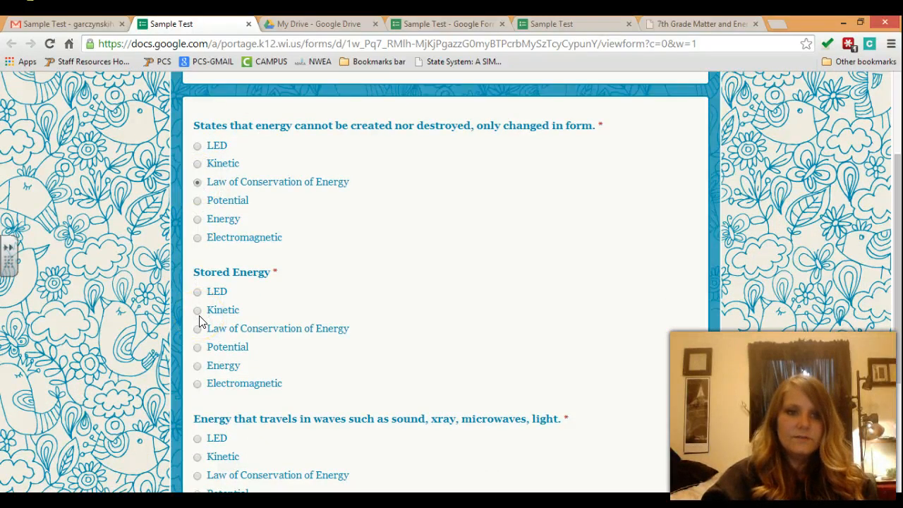
pyautogui.click(197, 347)
pyautogui.moveTo(897, 346); pyautogui.dragTo(898, 390)
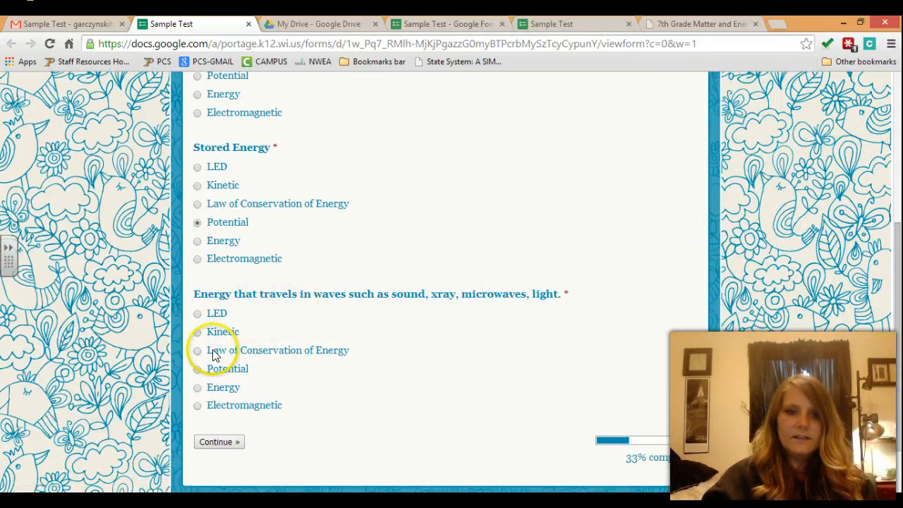
pyautogui.click(197, 406)
pyautogui.click(232, 443)
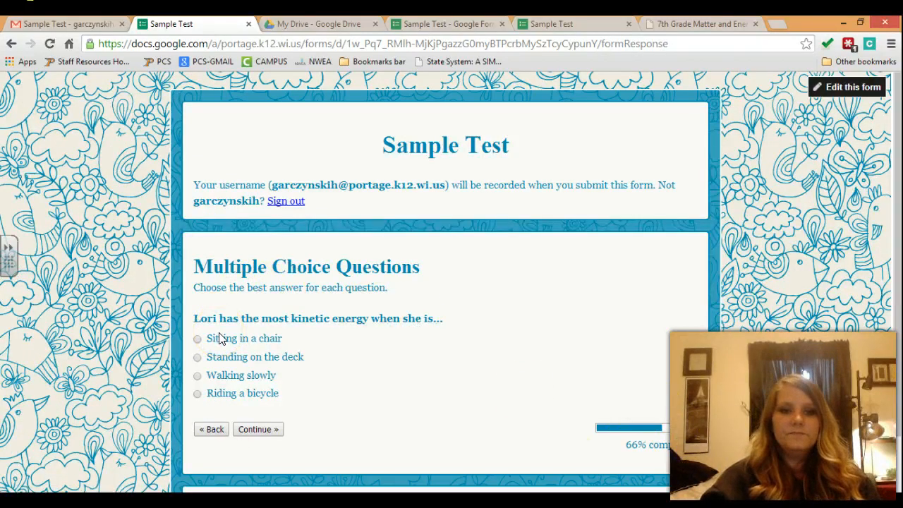
pyautogui.click(234, 393)
pyautogui.click(256, 430)
# Step: Write the short answer about the car's potential energy on the ramp, request a copy, and submit
pyautogui.click(294, 402)
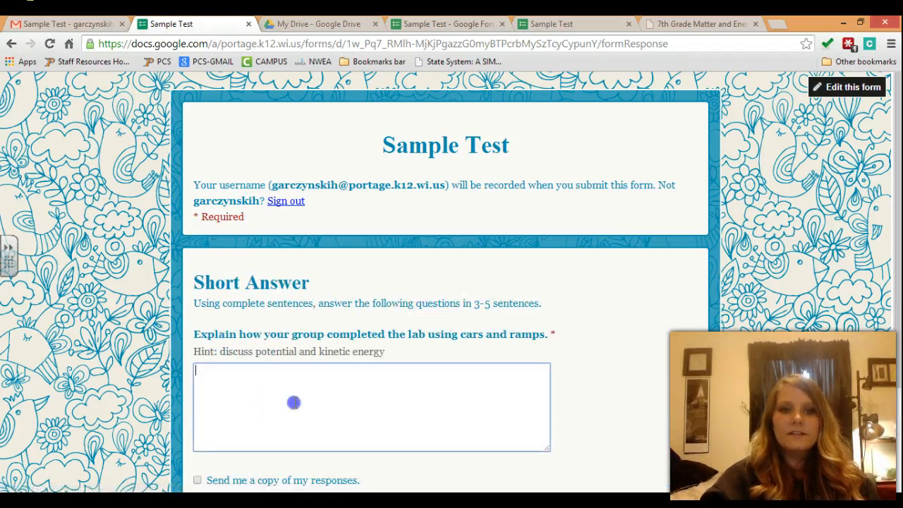
pyautogui.write('The car had potential en')
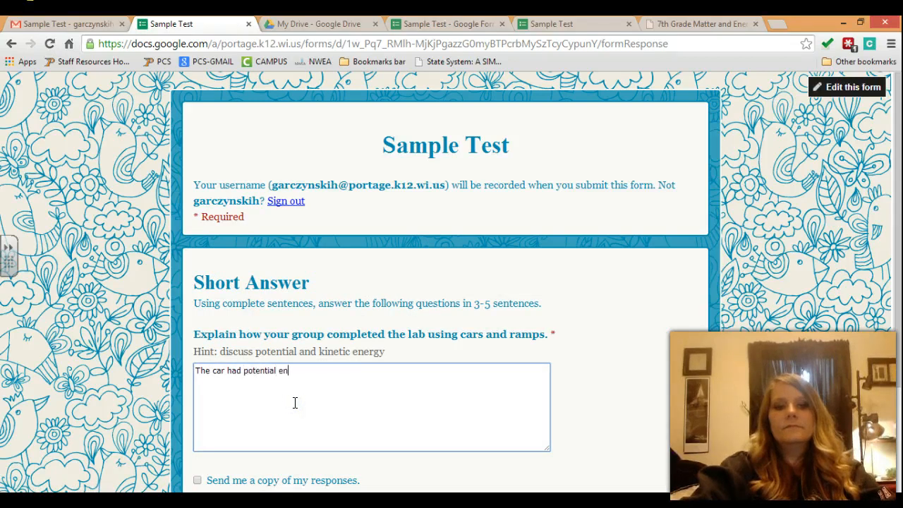
pyautogui.write('ergy at the top of the ra')
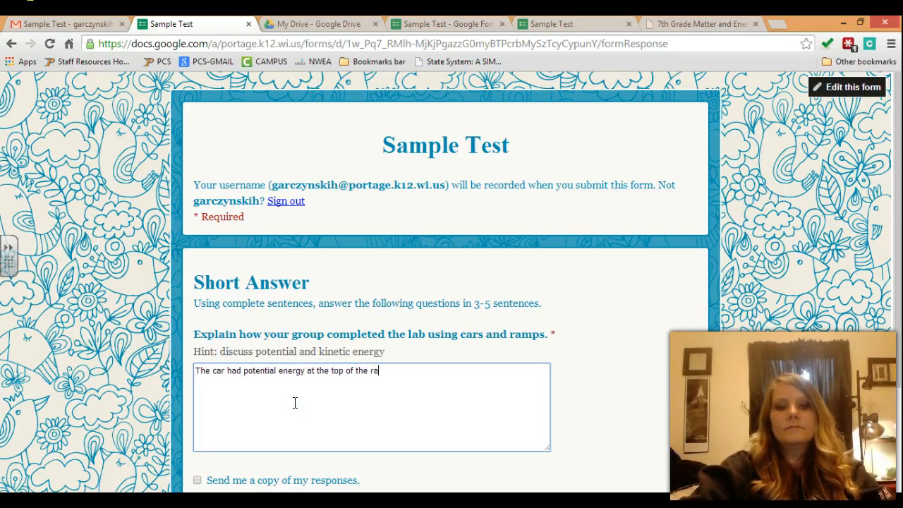
pyautogui.write('mp....')
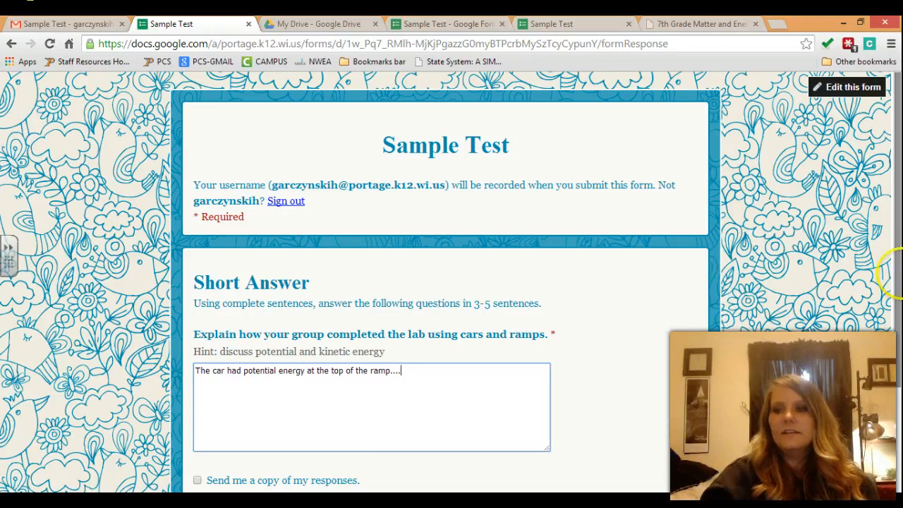
pyautogui.scroll(-2, 899, 344)
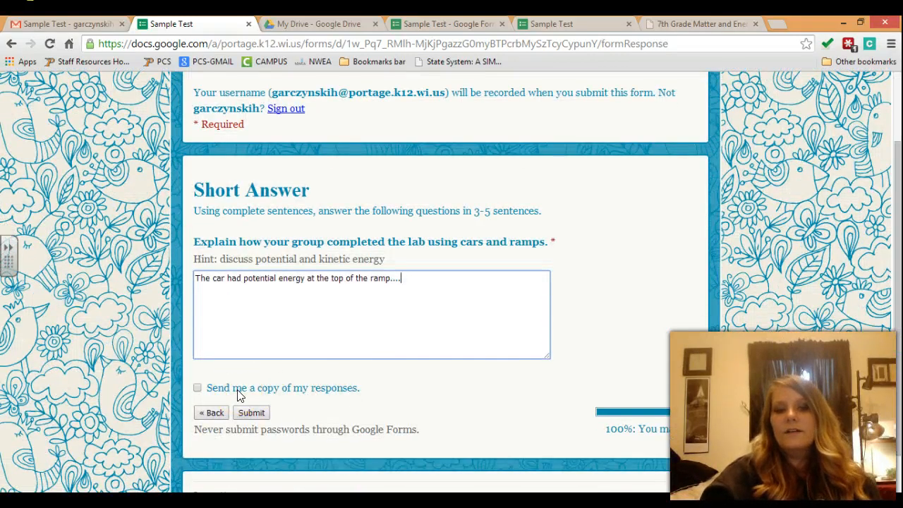
pyautogui.click(238, 395)
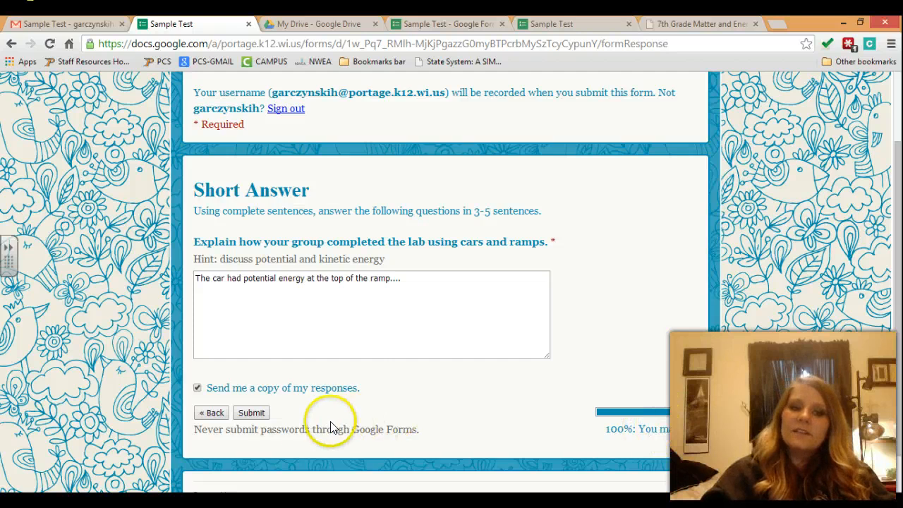
pyautogui.click(258, 415)
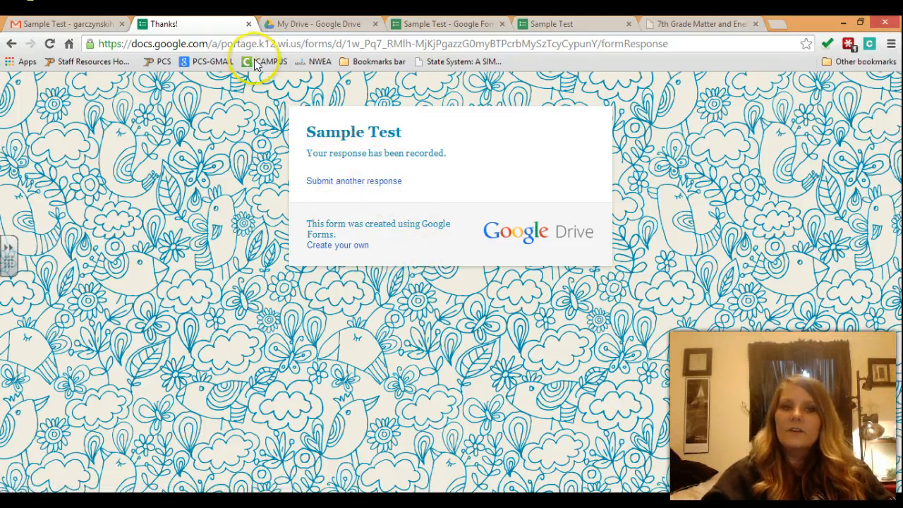
# Step: Close the thank-you tab and read the Google Forms email copy of your Sample Test answers
pyautogui.click(249, 26)
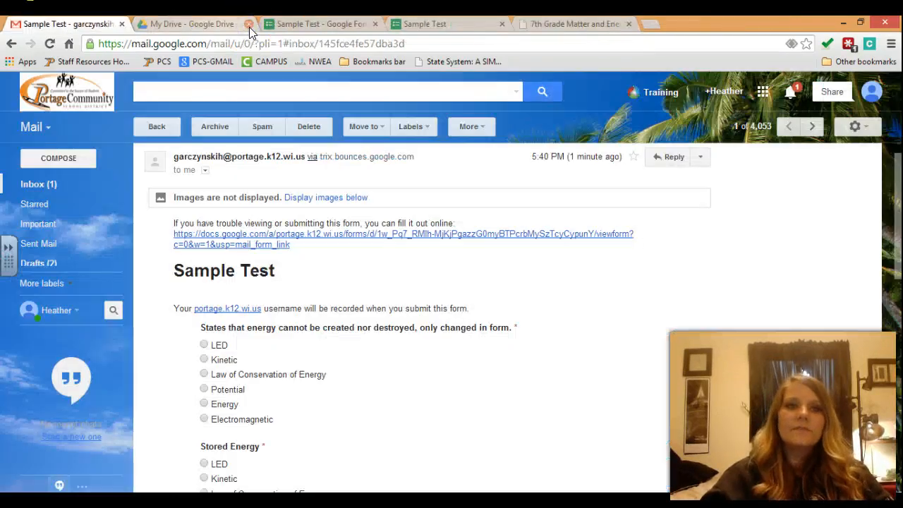
pyautogui.click(39, 184)
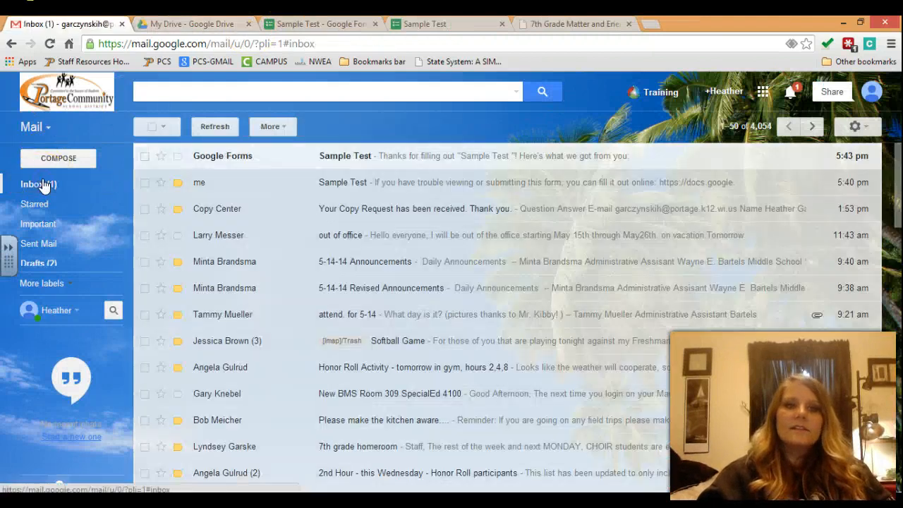
pyautogui.click(358, 159)
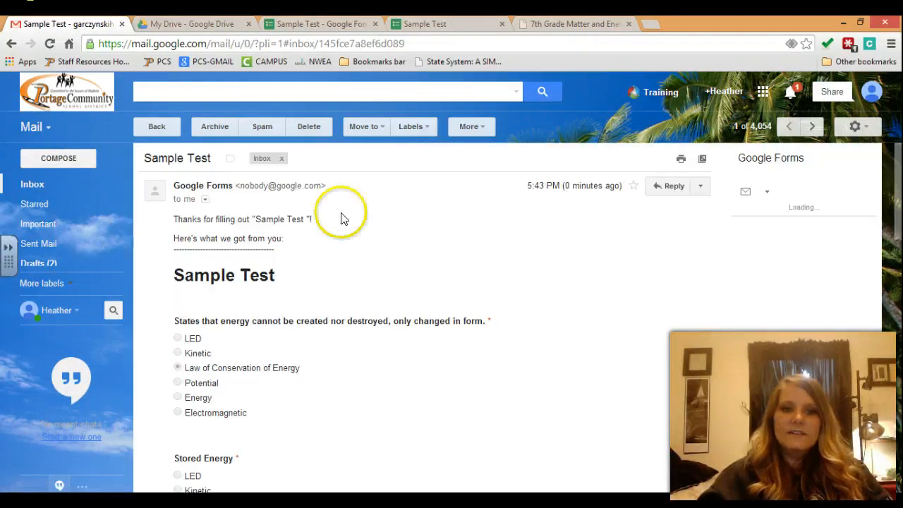
pyautogui.moveTo(898, 307); pyautogui.dragTo(898, 286)
pyautogui.rightClick(895, 196)
pyautogui.click(897, 185)
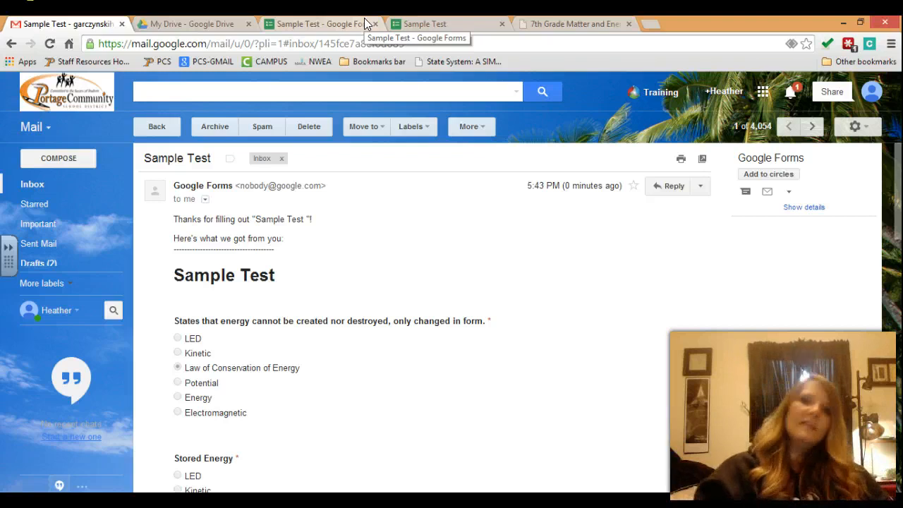
pyautogui.click(429, 24)
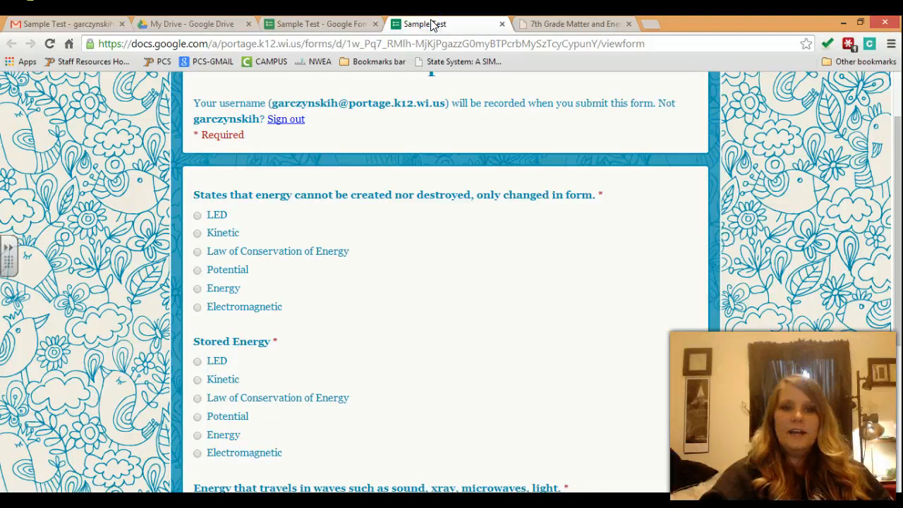
# Step: Close the live form tab, check the editor's Responses menu, and go to My Drive
pyautogui.click(339, 24)
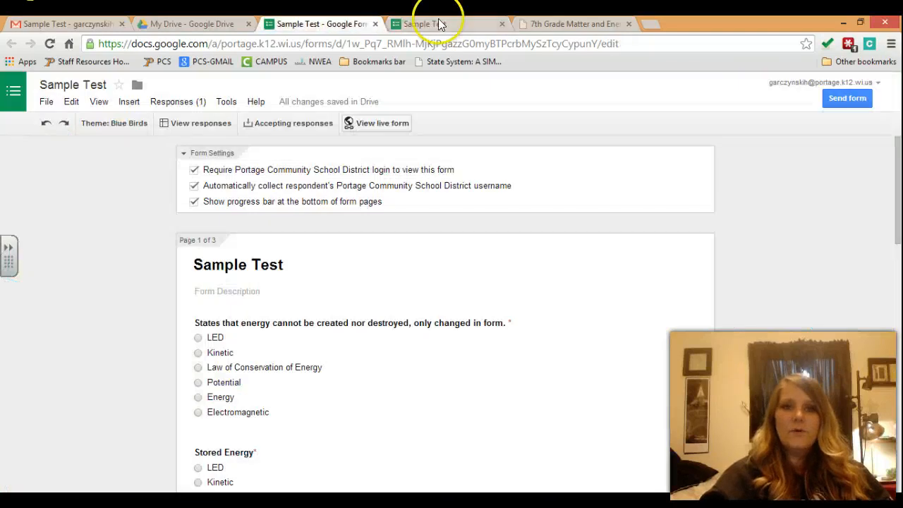
pyautogui.click(501, 24)
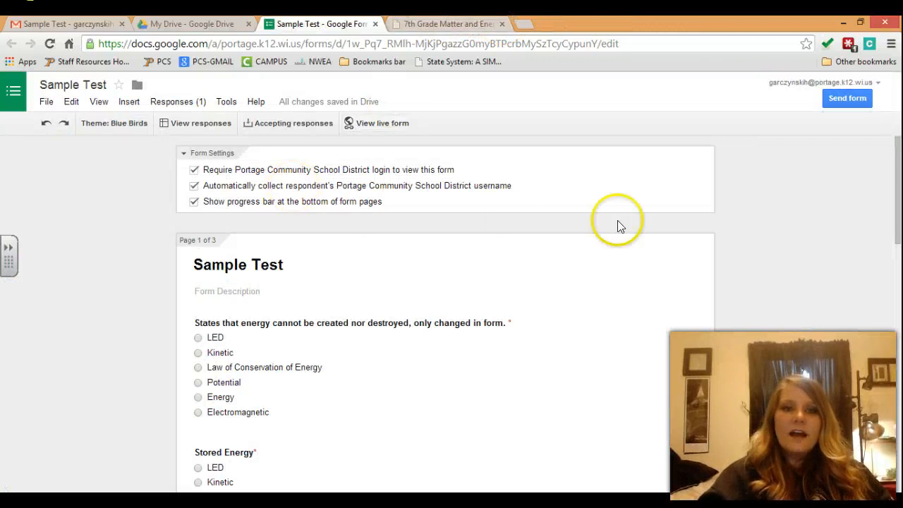
pyautogui.click(170, 104)
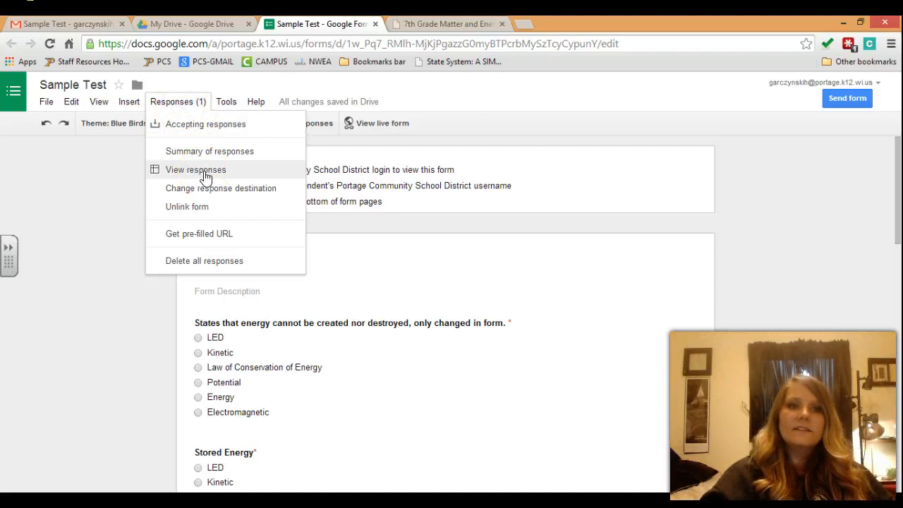
pyautogui.click(192, 23)
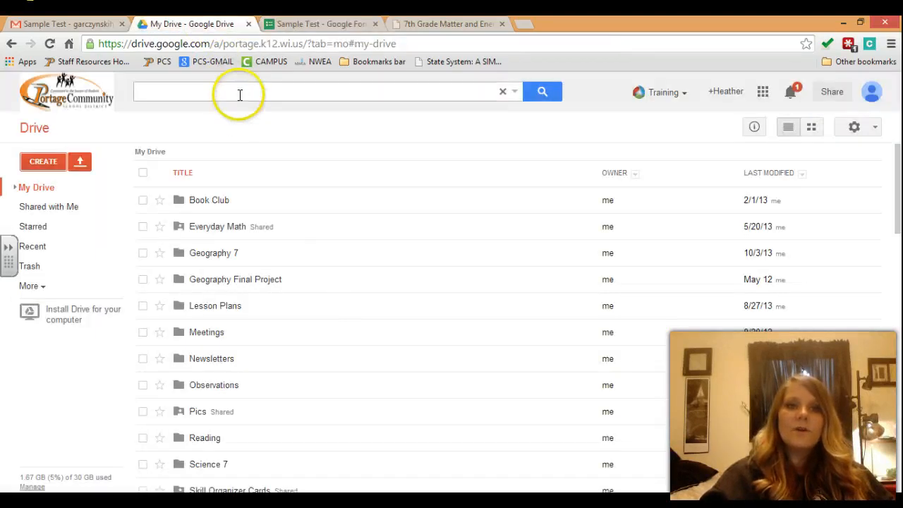
# Step: Search Drive for 'sample test' and open Sample Test (Responses), also via Responses > View responses
pyautogui.click(240, 95)
pyautogui.write('sample test')
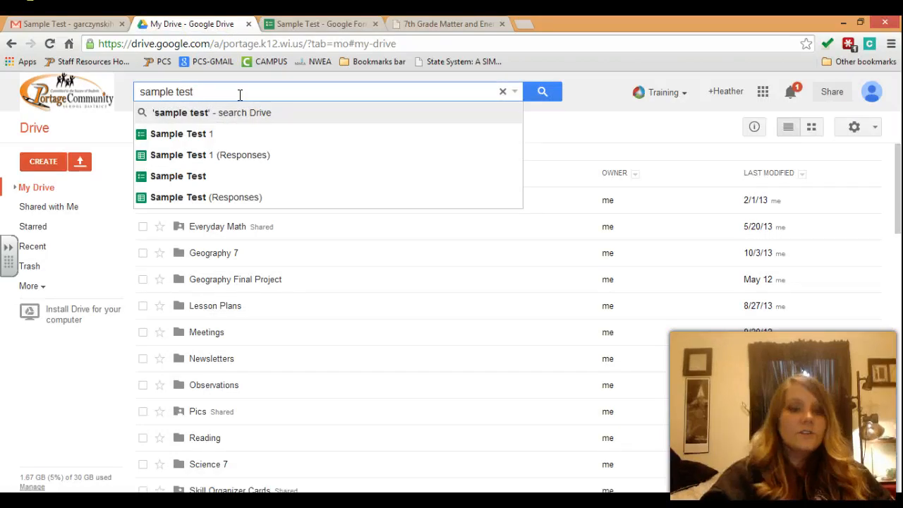
pyautogui.click(220, 204)
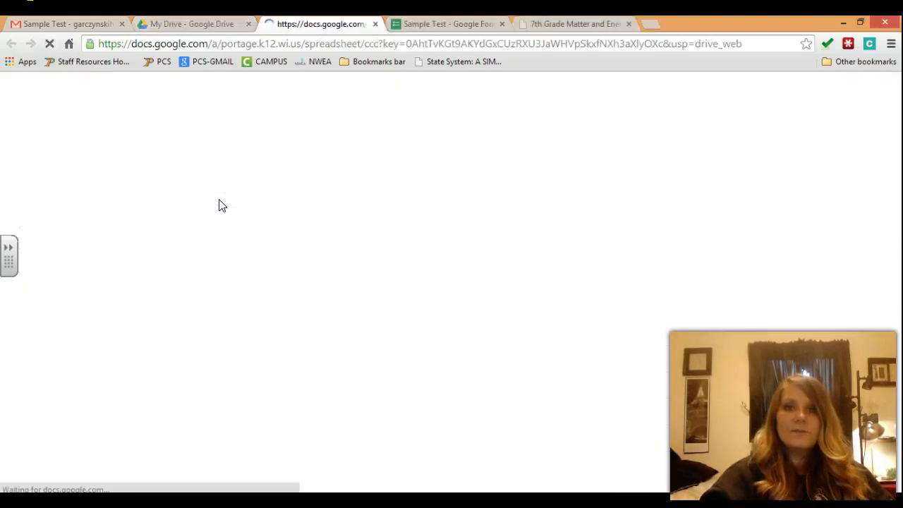
pyautogui.click(416, 23)
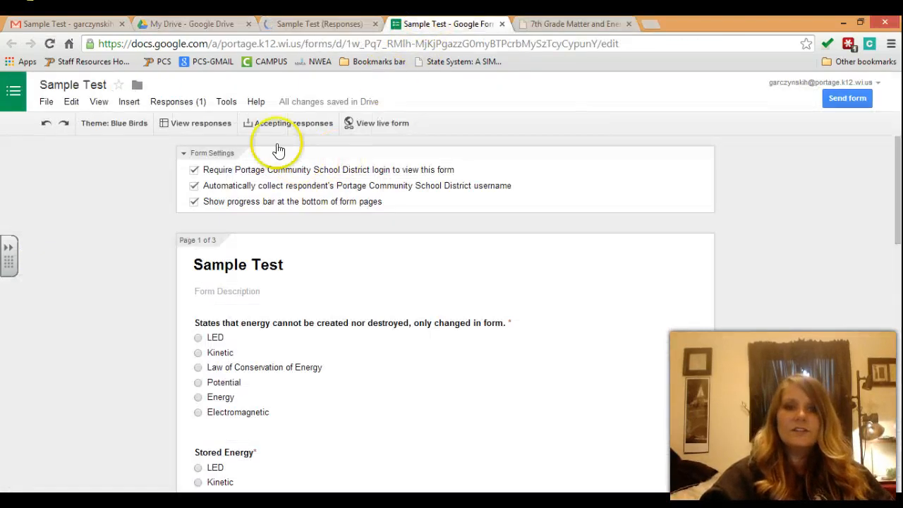
pyautogui.click(189, 105)
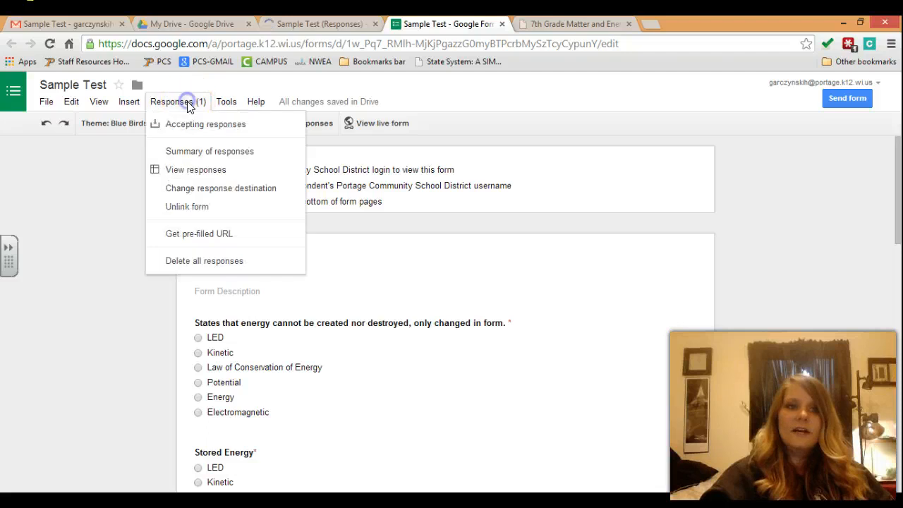
pyautogui.click(197, 173)
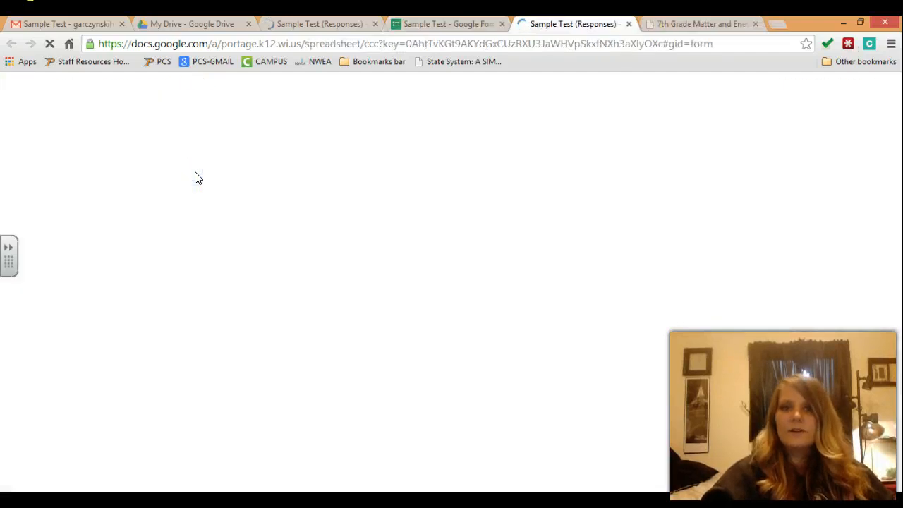
# Step: Close the duplicate loading Responses tab and view the loaded spreadsheet's response row
pyautogui.click(629, 24)
pyautogui.click(295, 26)
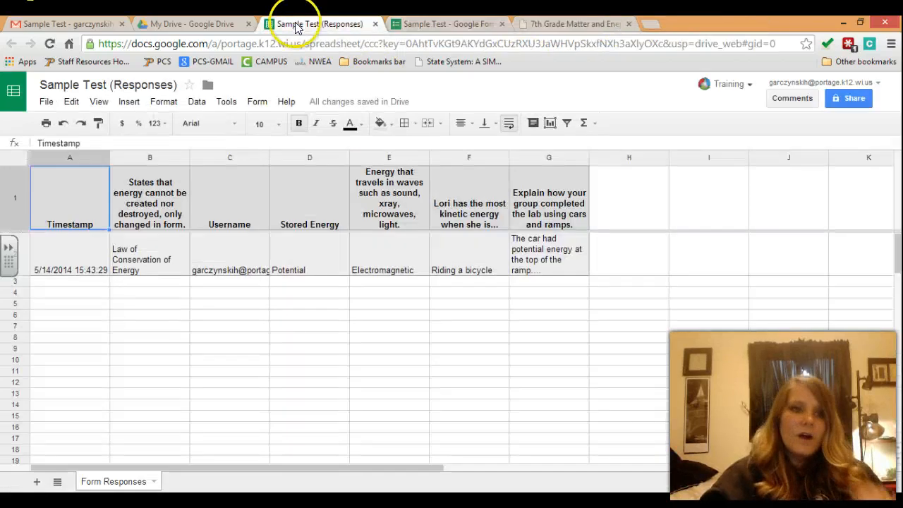
pyautogui.click(89, 274)
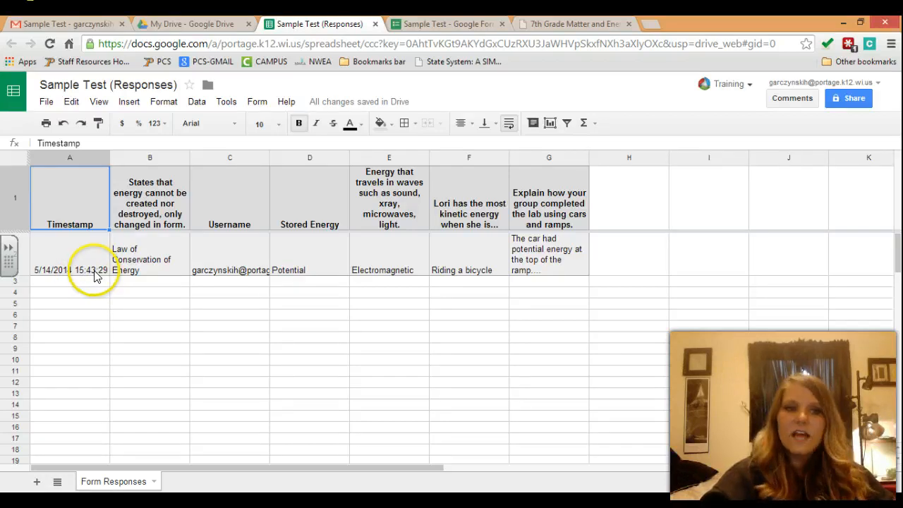
pyautogui.click(166, 229)
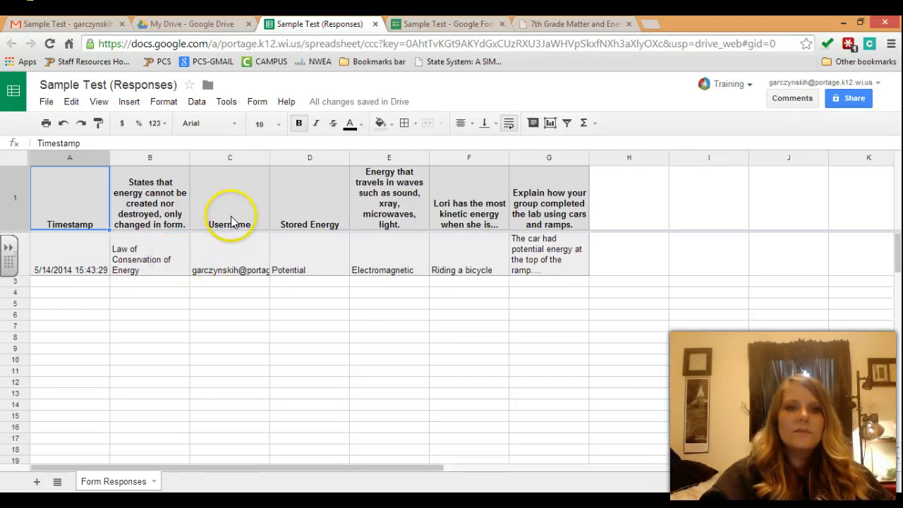
# Step: Select the Username and column C headers, then open and dismiss the column C menu
pyautogui.click(233, 161)
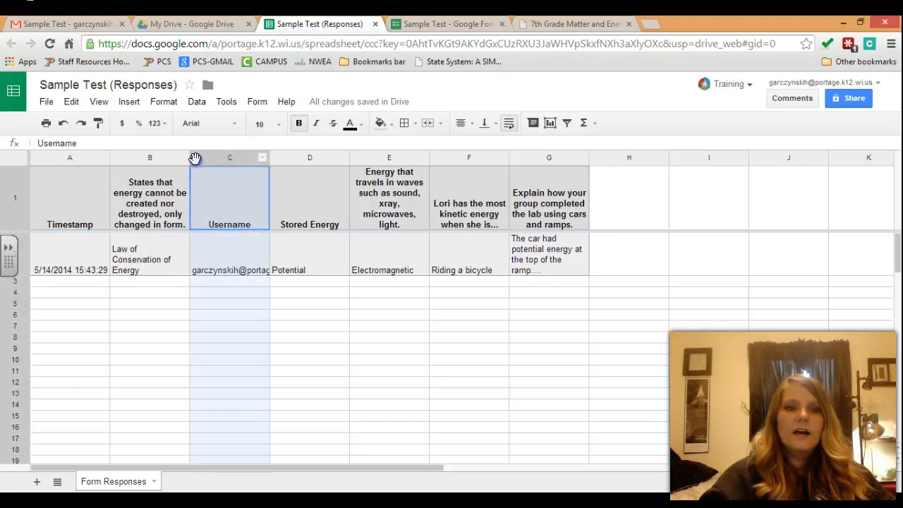
pyautogui.keyDown('shift'); pyautogui.click(145, 158); pyautogui.keyUp('shift')
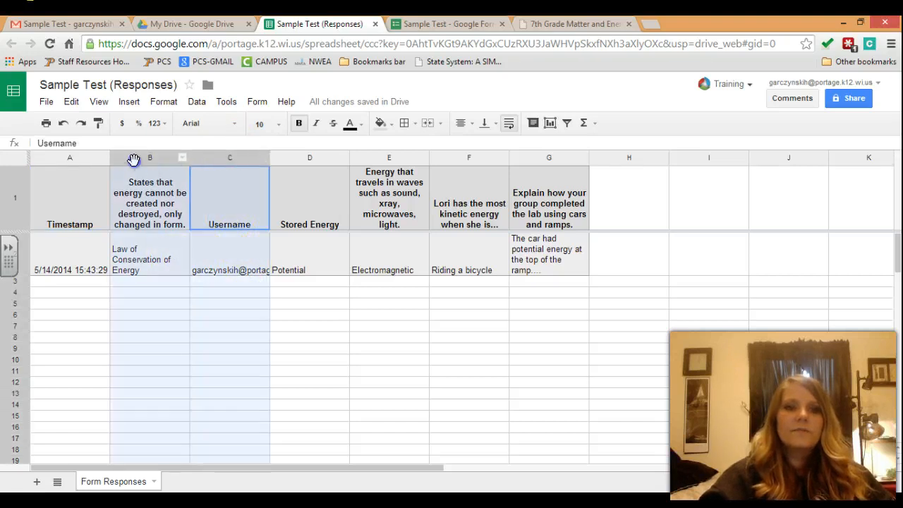
pyautogui.click(246, 206)
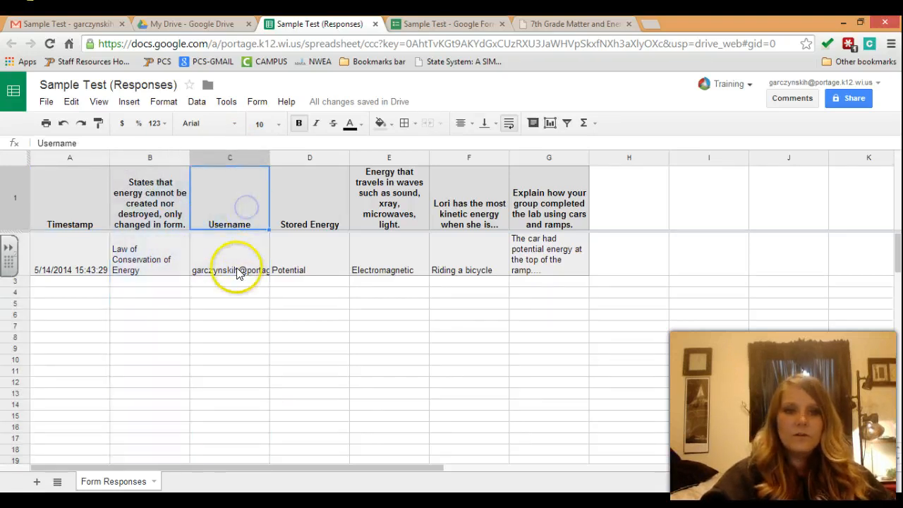
pyautogui.click(264, 159)
pyautogui.click(263, 159)
pyautogui.click(264, 159)
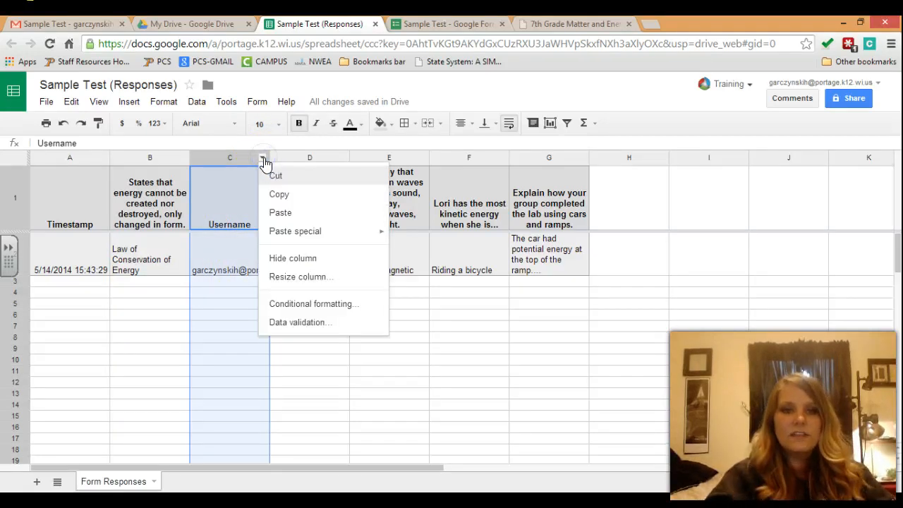
pyautogui.click(264, 160)
pyautogui.click(263, 160)
pyautogui.click(615, 205)
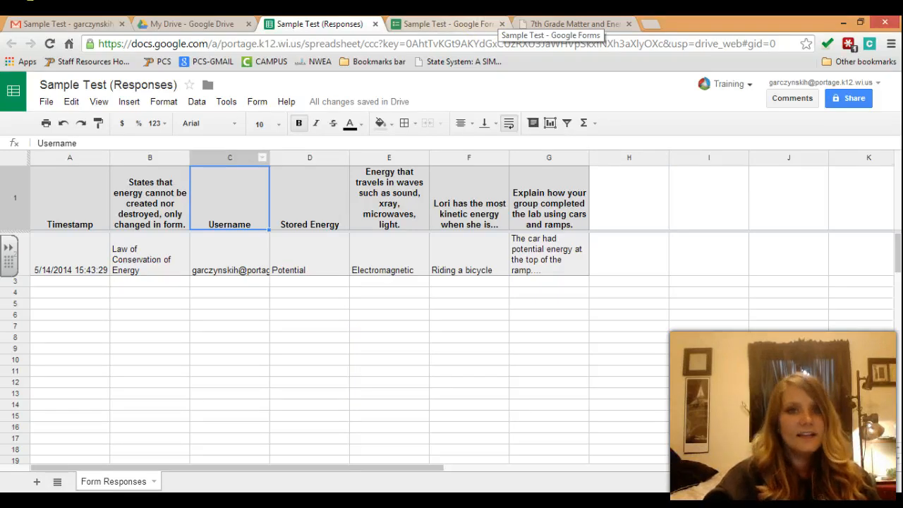
pyautogui.click(494, 24)
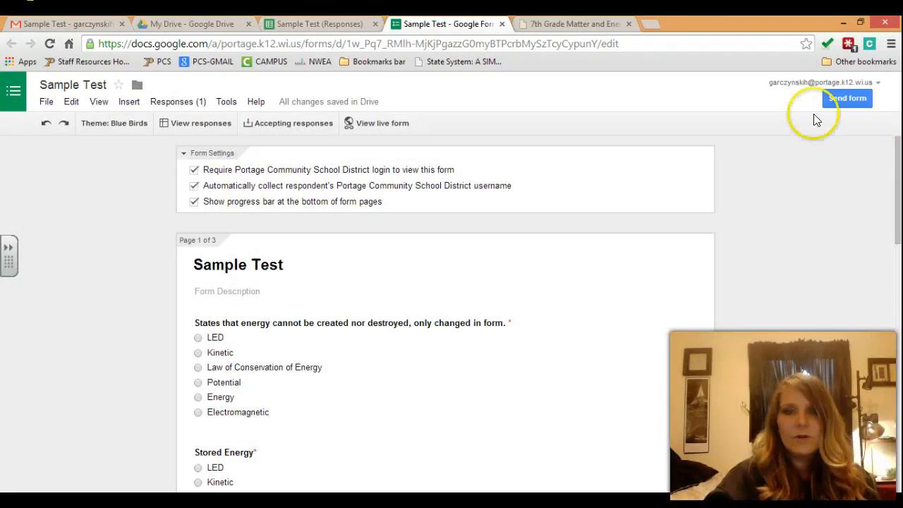
pyautogui.click(321, 24)
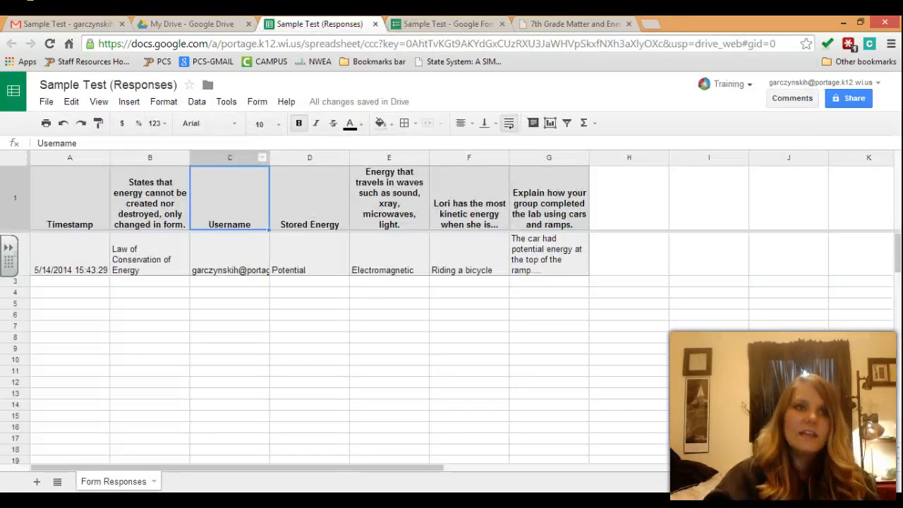